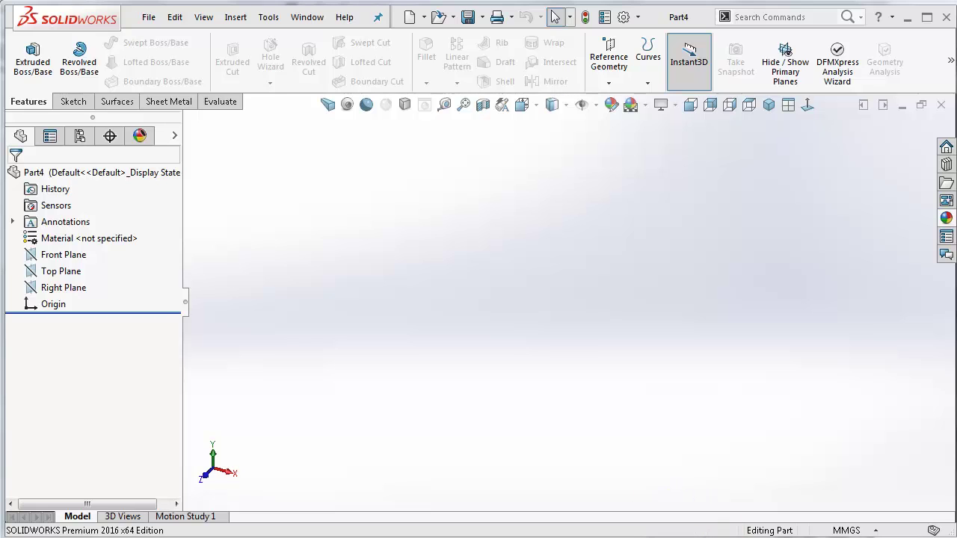
- Review the sheet metal tutorial outline in the WordPad document and the available sheet metal commands
{"action": "key", "text": "alt+Tab"}
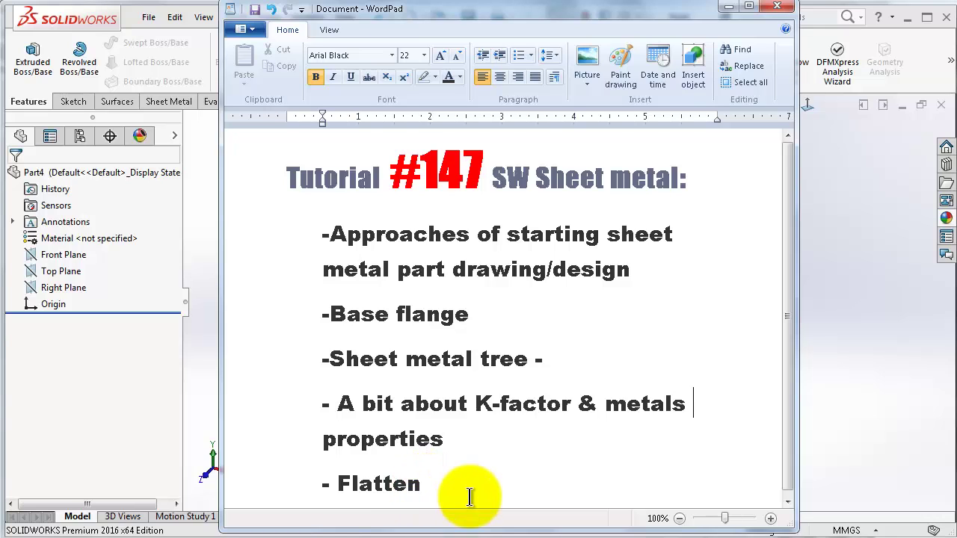
{"action": "left_click", "coordinate": [843, 436]}
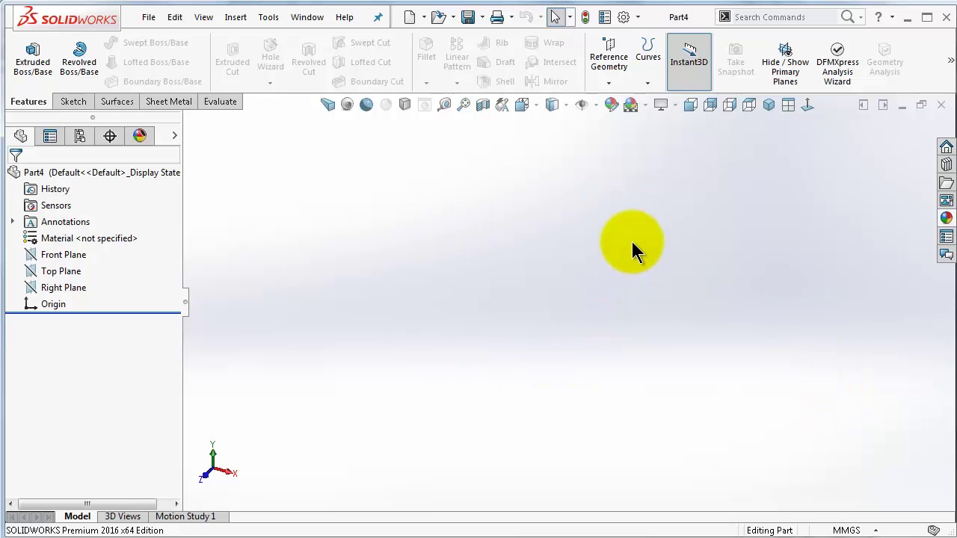
{"action": "left_click", "coordinate": [166, 104]}
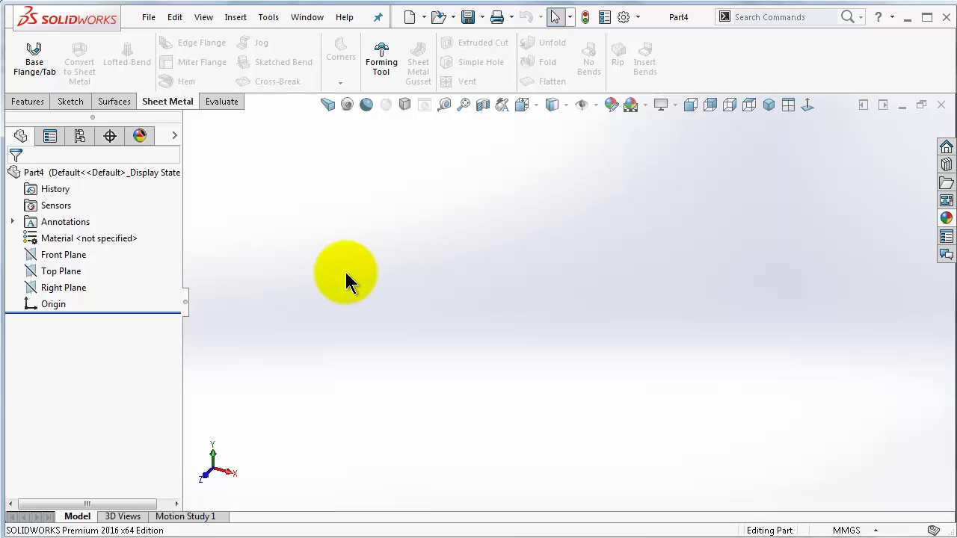
{"action": "key", "text": "alt+Tab"}
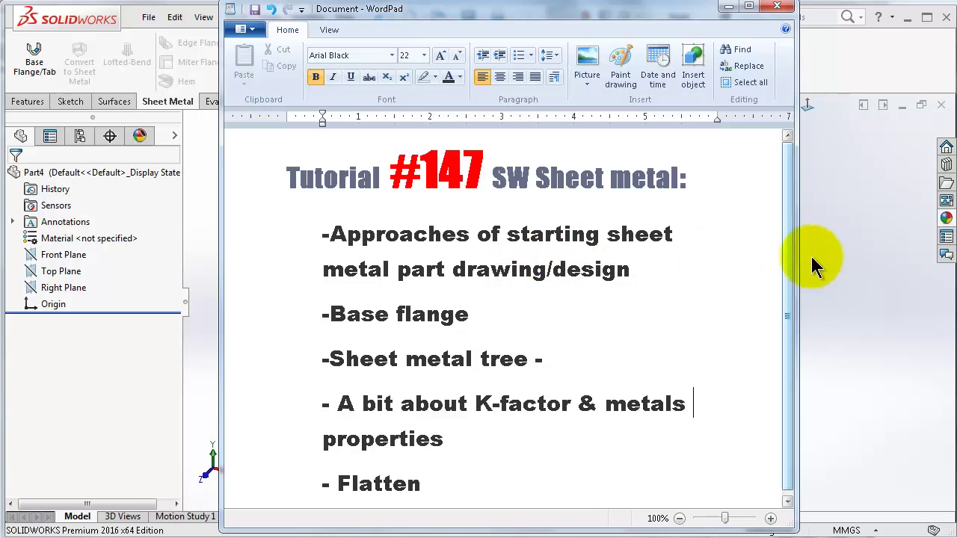
{"action": "left_click", "coordinate": [727, 7]}
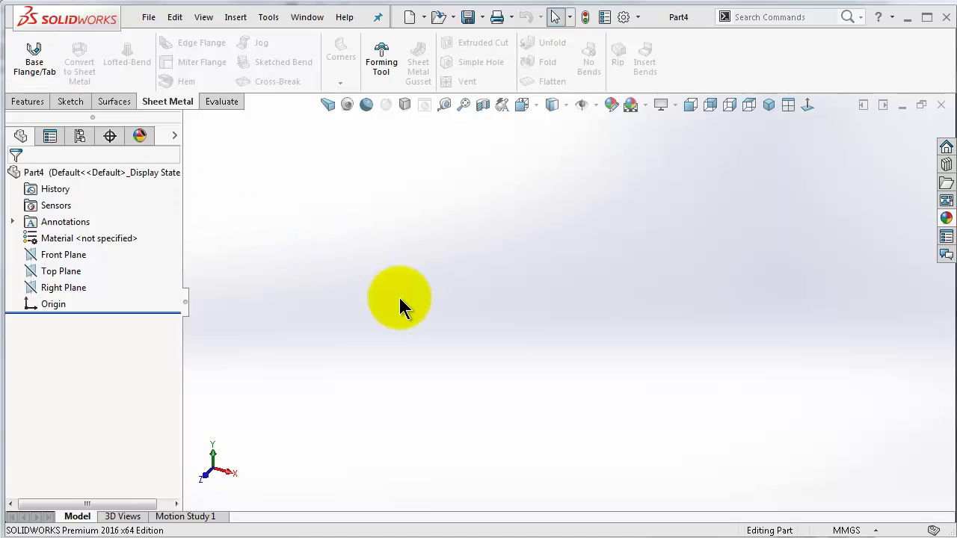
{"action": "left_click", "coordinate": [27, 102]}
{"action": "left_click", "coordinate": [160, 102]}
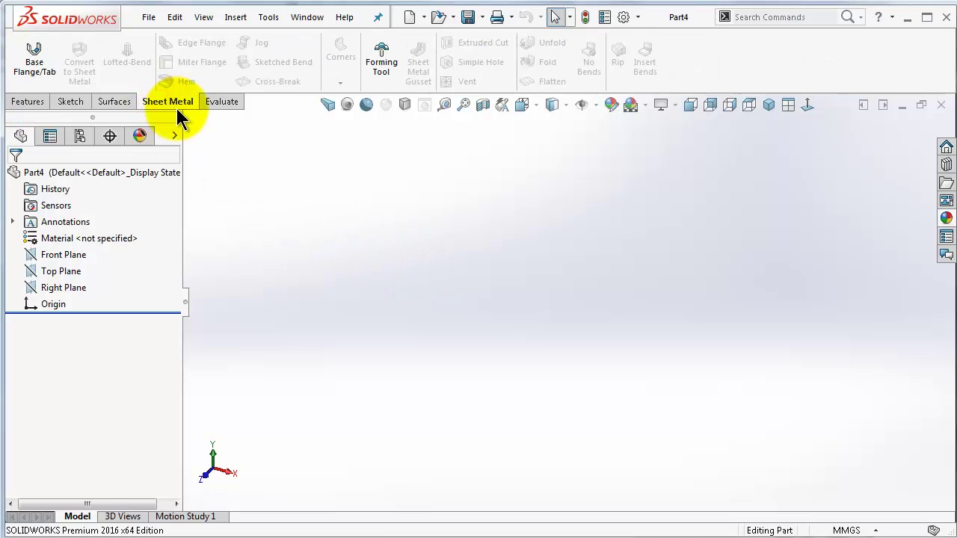
{"action": "left_click", "coordinate": [44, 58]}
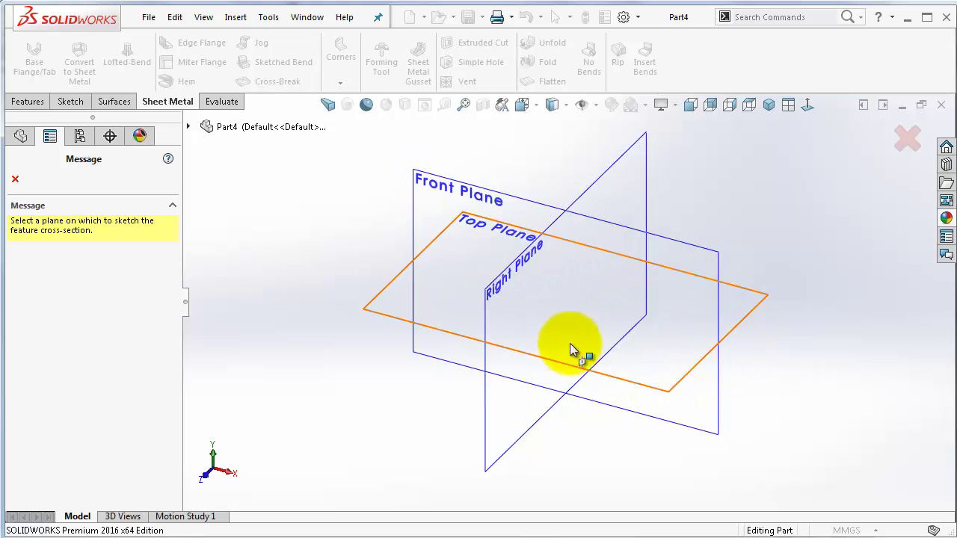
{"action": "left_click", "coordinate": [907, 140]}
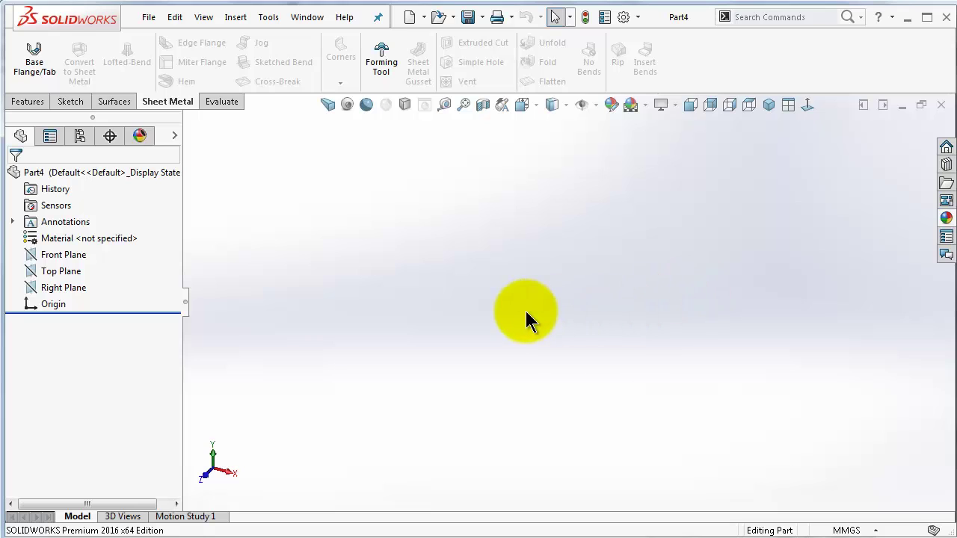
- On the Front Plane, sketch an L profile: a vertical line about 44 mm long down to the origin and a similarly long horizontal line
{"action": "left_click", "coordinate": [73, 256]}
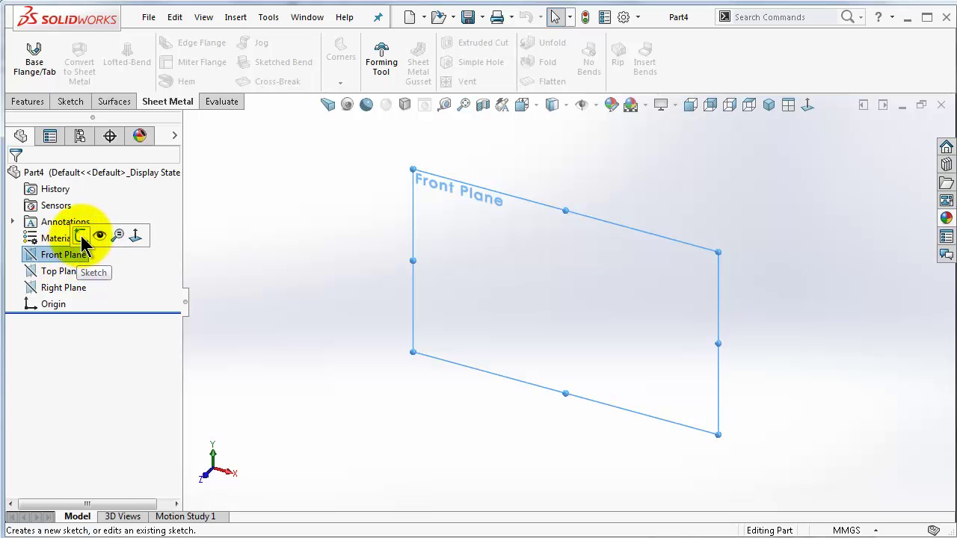
{"action": "left_click", "coordinate": [81, 237]}
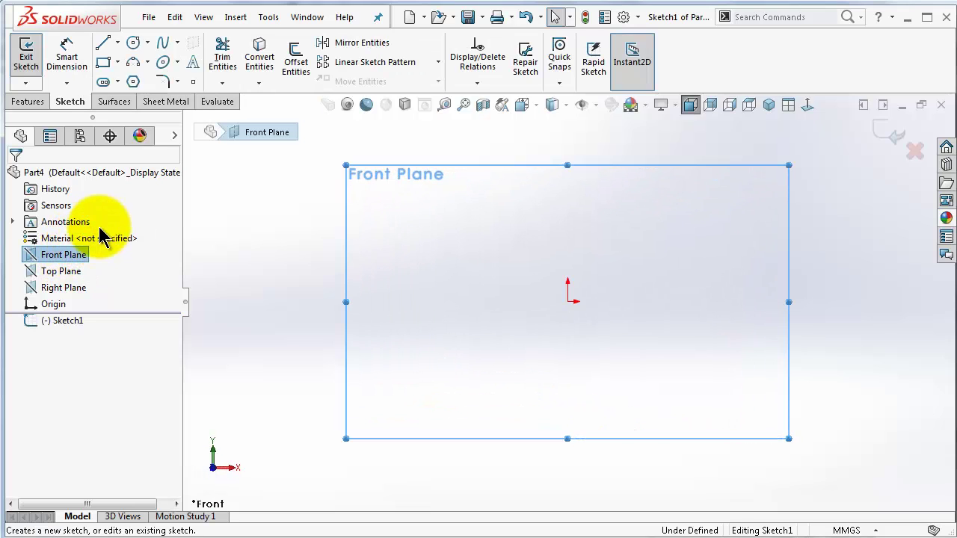
{"action": "left_click", "coordinate": [103, 43]}
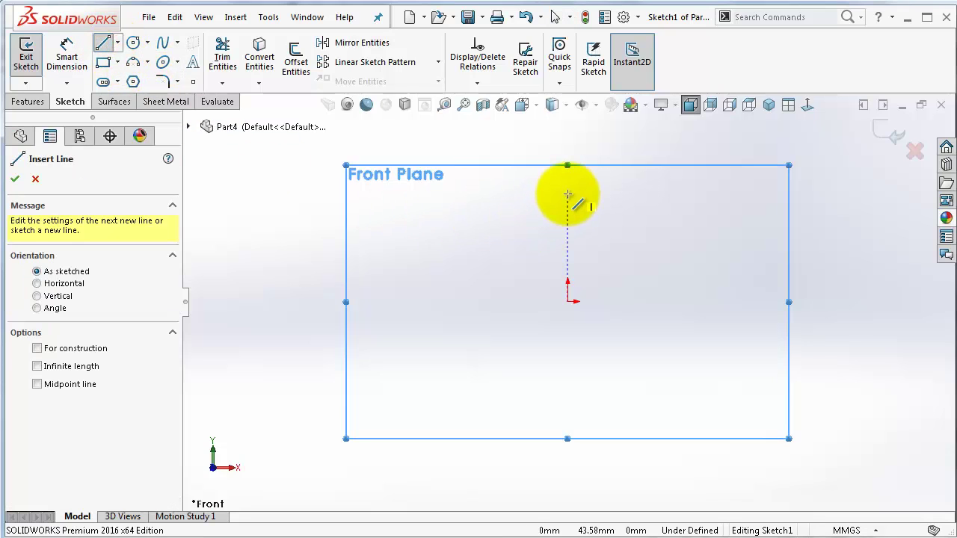
{"action": "left_click_drag", "start_coordinate": [567, 194], "coordinate": [568, 301]}
{"action": "left_click", "coordinate": [568, 301]}
{"action": "left_click", "coordinate": [678, 301]}
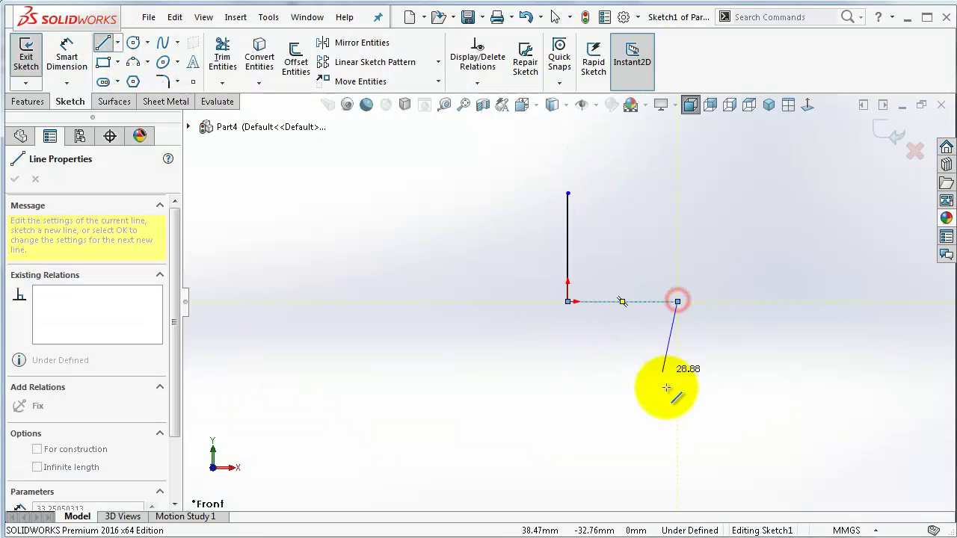
{"action": "key", "text": "Escape"}
{"action": "left_click", "coordinate": [758, 394]}
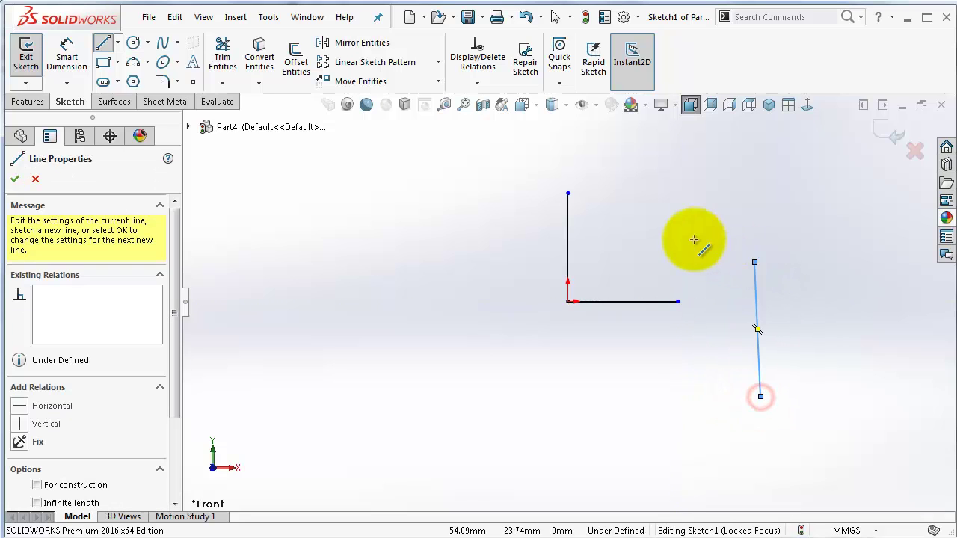
{"action": "key", "text": "Escape"}
{"action": "key", "text": "Escape"}
- Dimension the L profile with 50 mm for the vertical line and 25 mm for the horizontal line
{"action": "right_click_drag", "start_coordinate": [434, 315], "coordinate": [427, 167]}
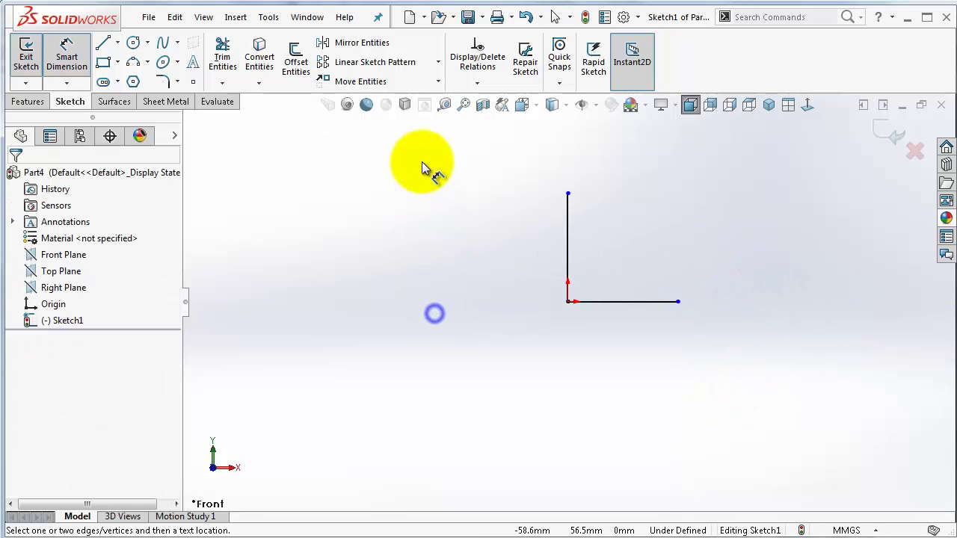
{"action": "left_click", "coordinate": [567, 223]}
{"action": "left_click", "coordinate": [526, 231]}
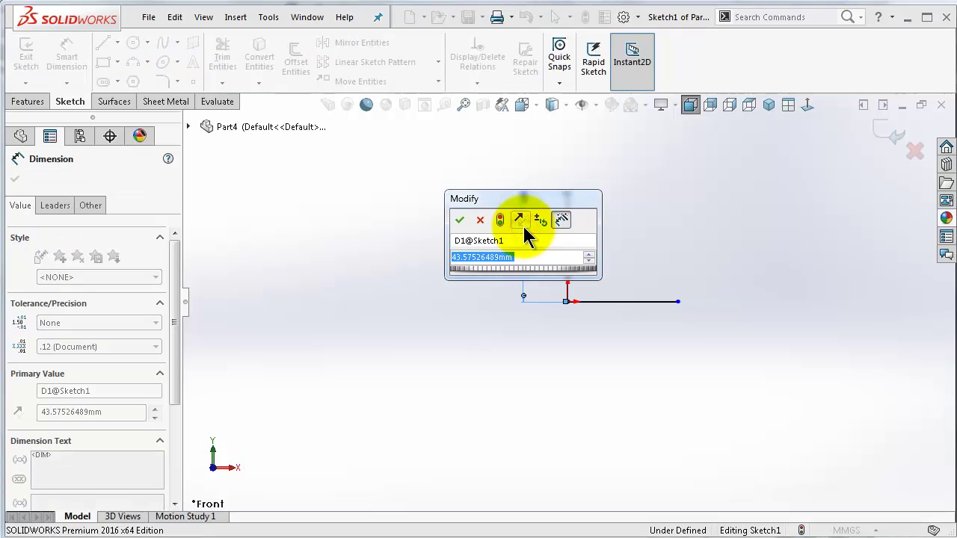
{"action": "type", "text": "50"}
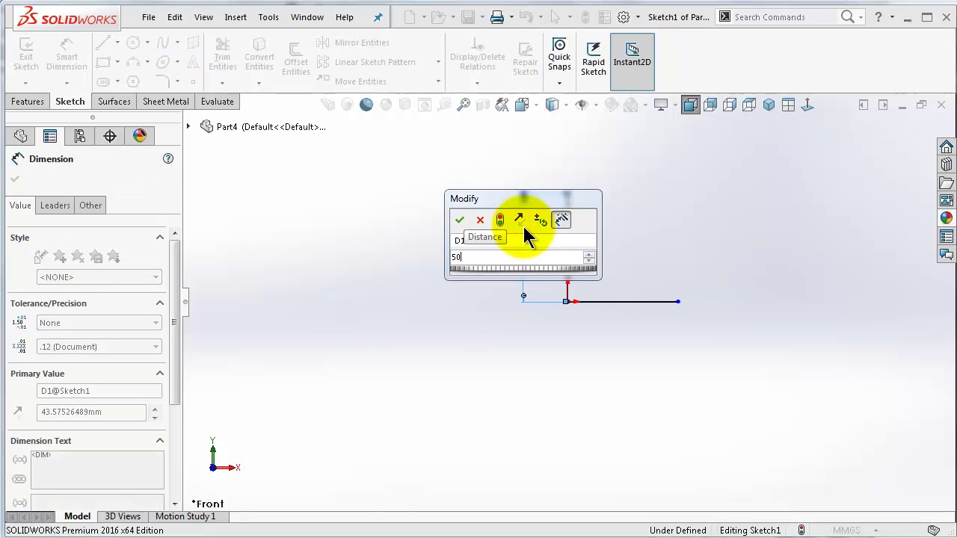
{"action": "key", "text": "Return"}
{"action": "left_click", "coordinate": [668, 303]}
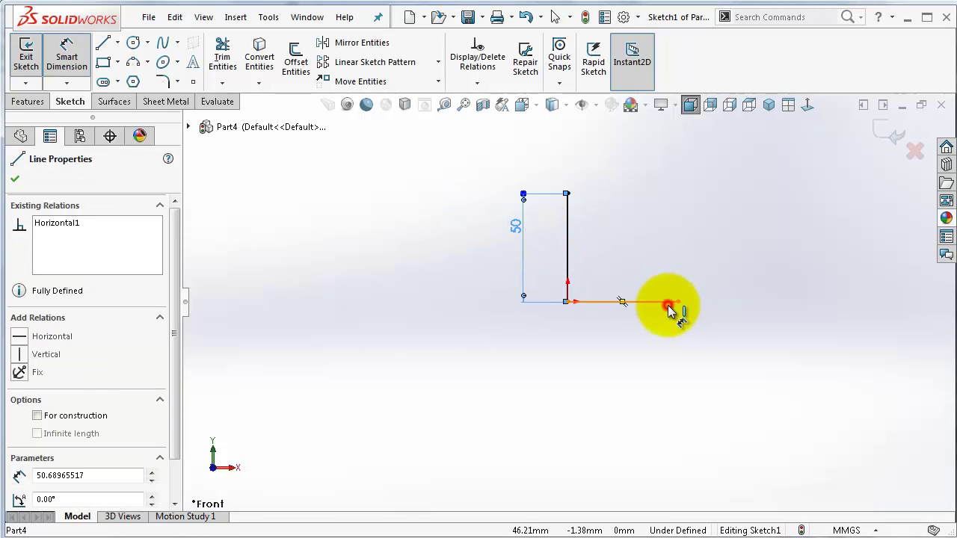
{"action": "left_click", "coordinate": [672, 353]}
{"action": "type", "text": "25"}
{"action": "key", "text": "Return"}
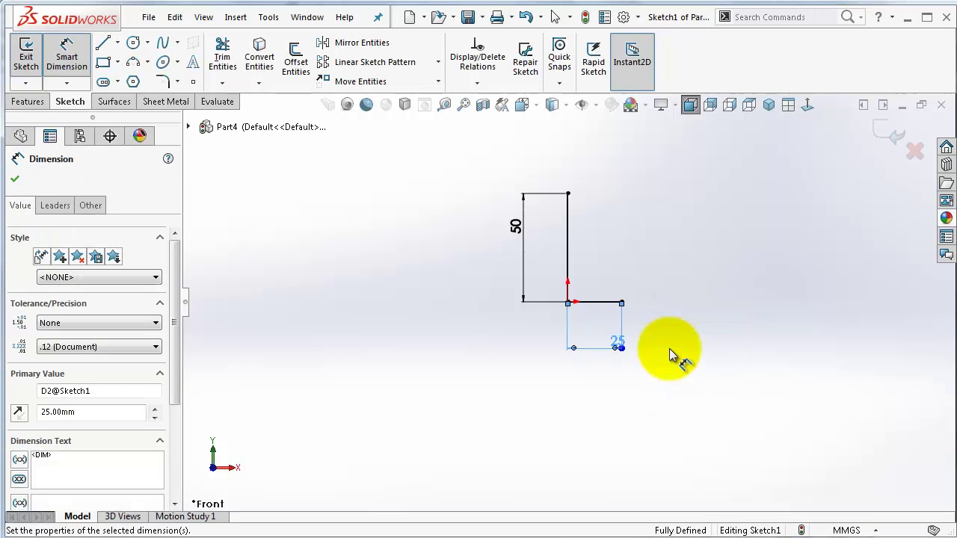
- Start a base flange from the L-shaped sketch and enter a sheet thickness of 1 mm
{"action": "left_click", "coordinate": [160, 101]}
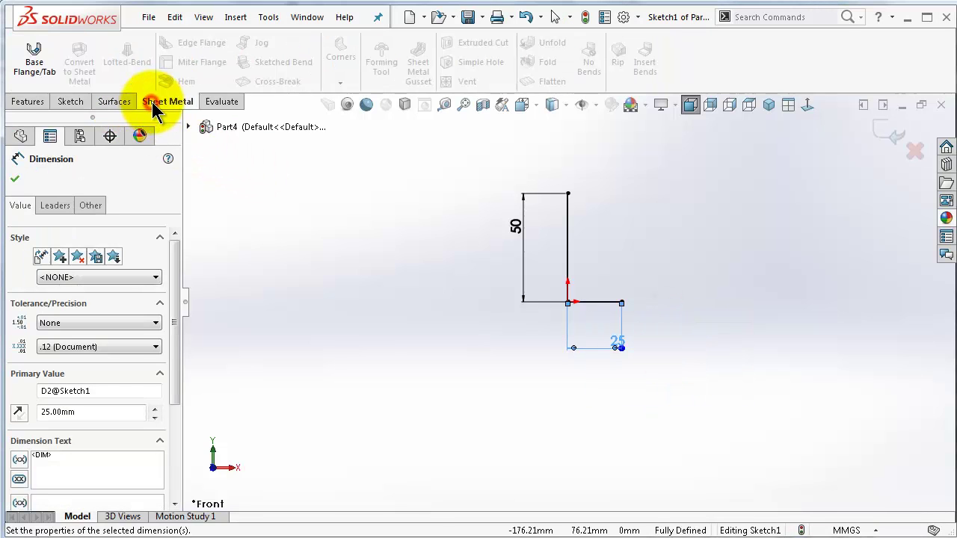
{"action": "left_click", "coordinate": [35, 66]}
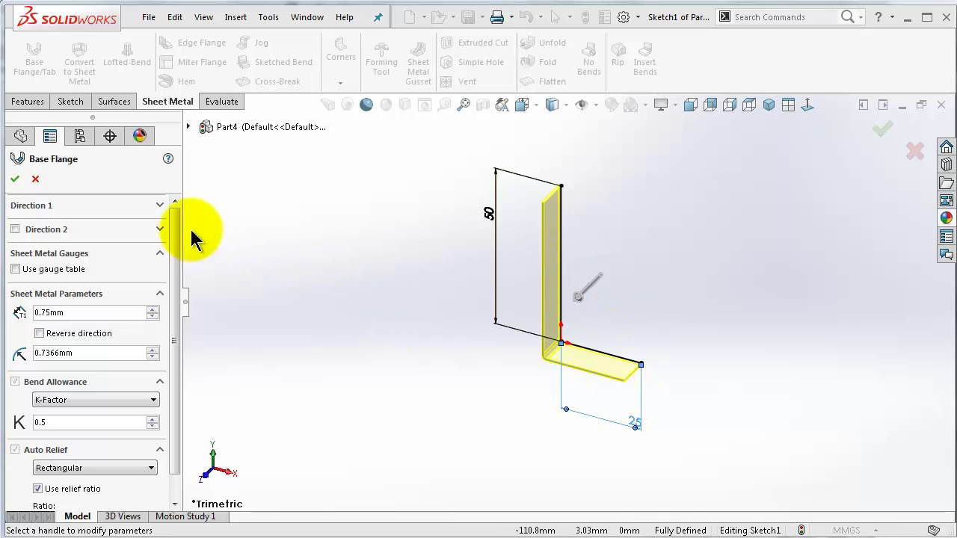
{"action": "mouse_move", "coordinate": [175, 224]}
{"action": "left_mouse_down"}
{"action": "mouse_move", "coordinate": [174, 248]}
{"action": "mouse_move", "coordinate": [174, 220]}
{"action": "mouse_move", "coordinate": [171, 228]}
{"action": "left_mouse_up"}
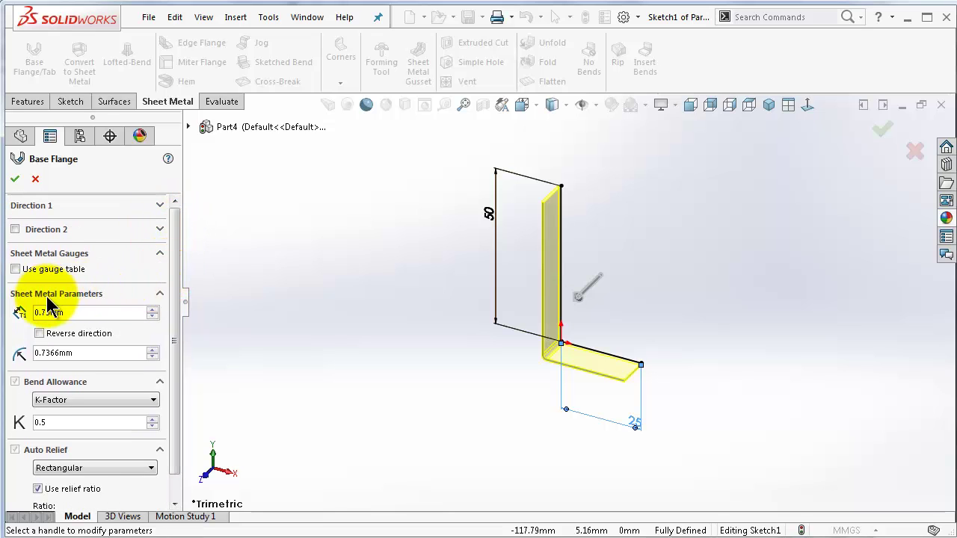
{"action": "scroll", "coordinate": [169, 282], "scroll_direction": "down", "scroll_amount": 1}
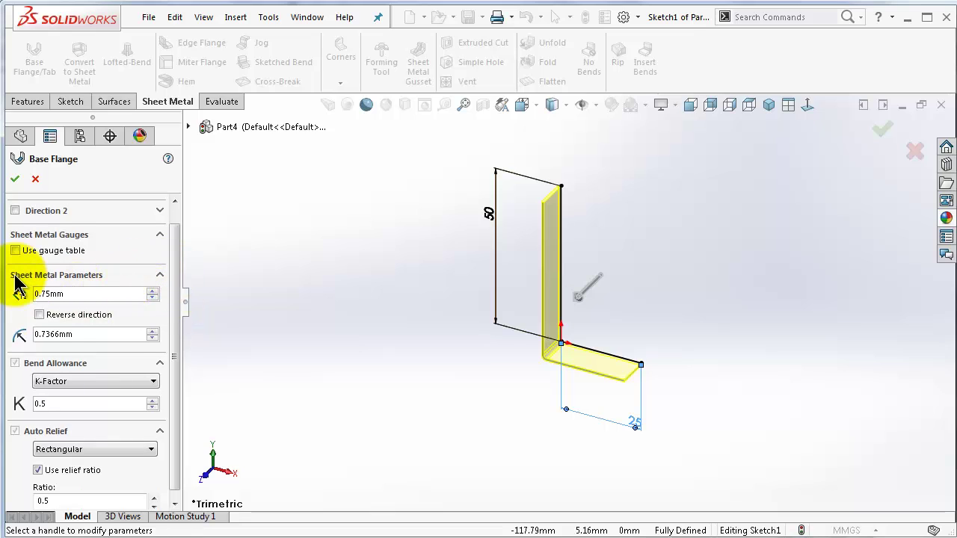
{"action": "scroll", "coordinate": [16, 284], "scroll_direction": "up", "scroll_amount": 1}
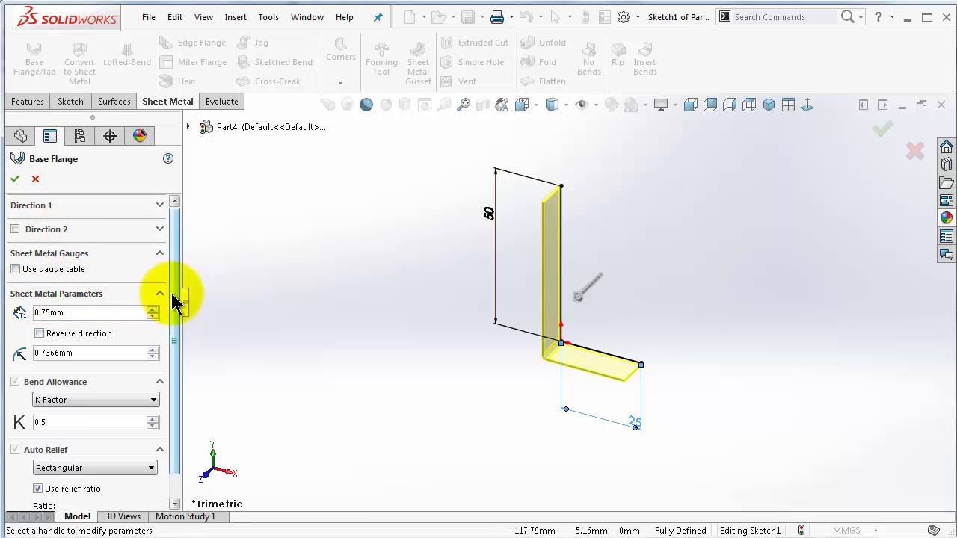
{"action": "mouse_move", "coordinate": [175, 292]}
{"action": "left_mouse_down"}
{"action": "mouse_move", "coordinate": [174, 327]}
{"action": "mouse_move", "coordinate": [177, 291]}
{"action": "left_mouse_up"}
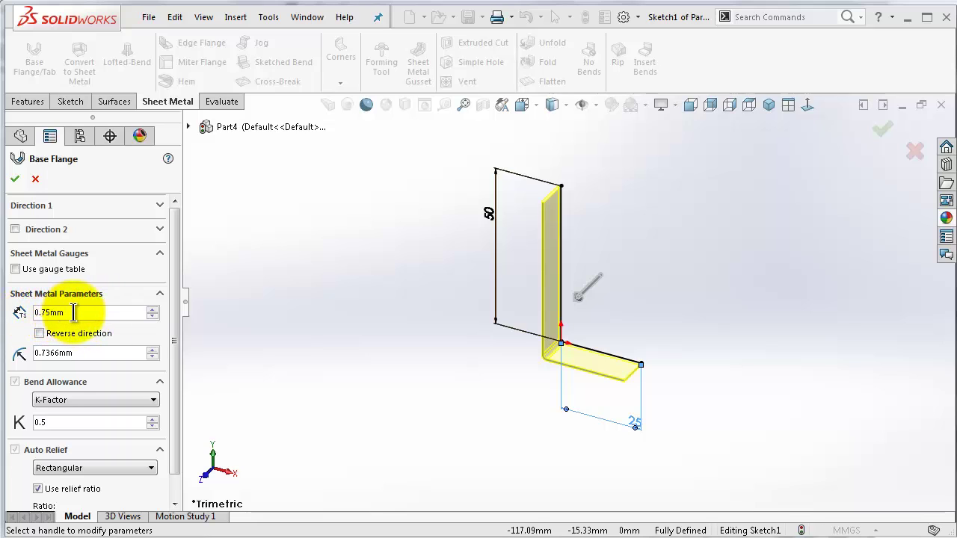
{"action": "left_click", "coordinate": [72, 313]}
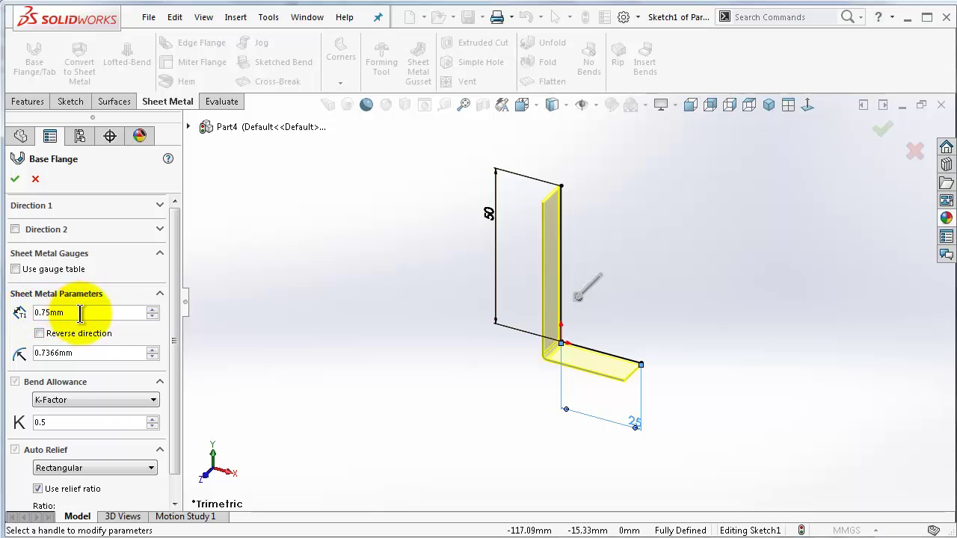
{"action": "left_click_drag", "start_coordinate": [80, 315], "coordinate": [34, 312]}
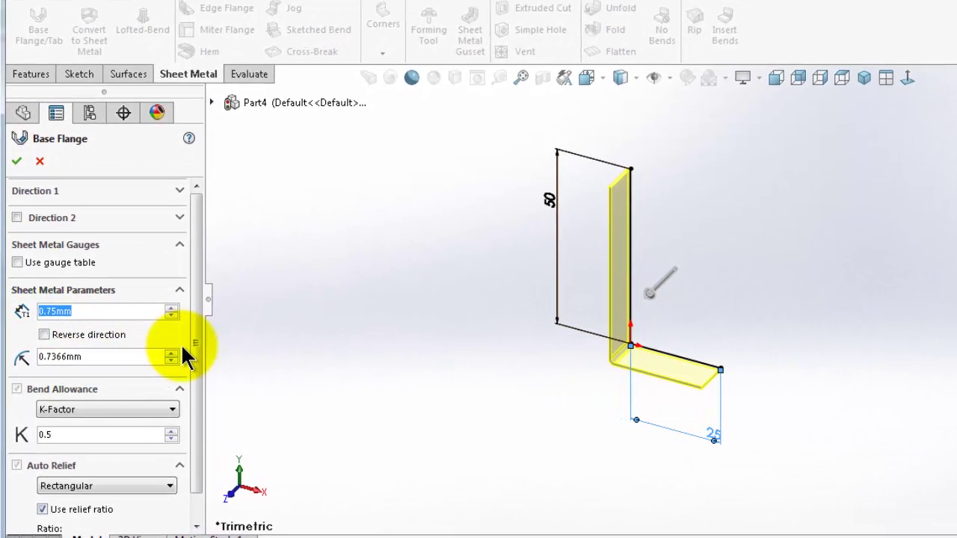
{"action": "type", "text": "1"}
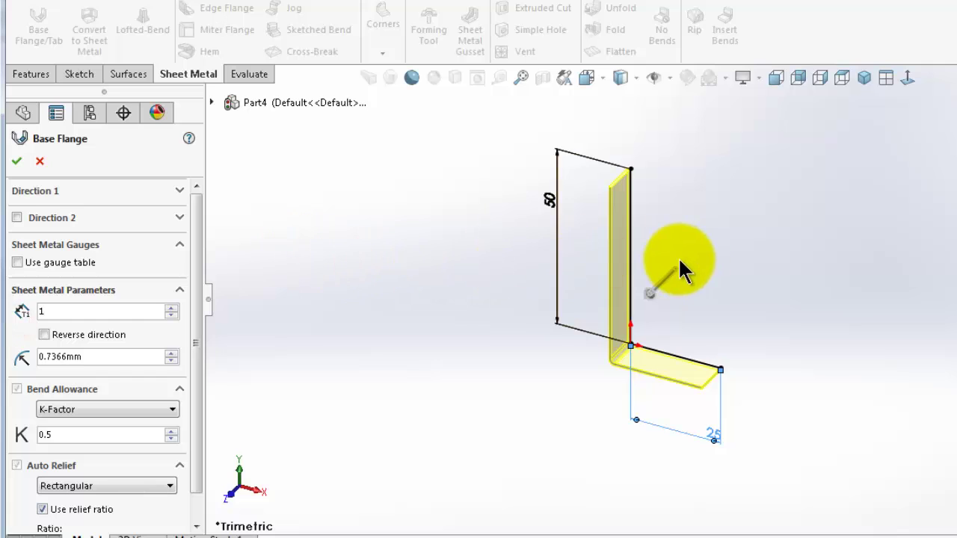
{"action": "scroll", "coordinate": [661, 276], "scroll_direction": "down", "scroll_amount": 3}
{"action": "scroll", "coordinate": [651, 277], "scroll_direction": "down", "scroll_amount": 3}
- Set the base flange's sheet thickness to 5 mm
{"action": "left_click_drag", "start_coordinate": [82, 314], "coordinate": [34, 314]}
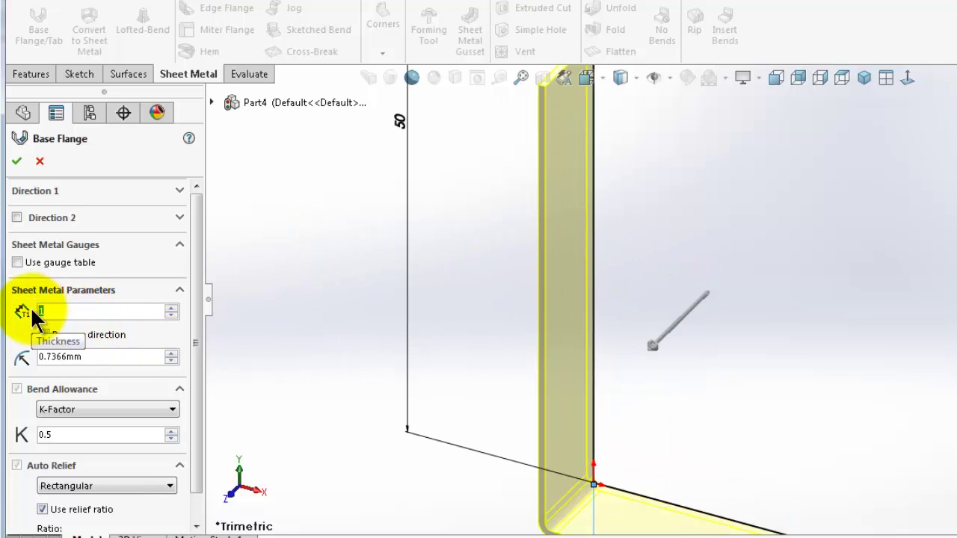
{"action": "type", "text": "5"}
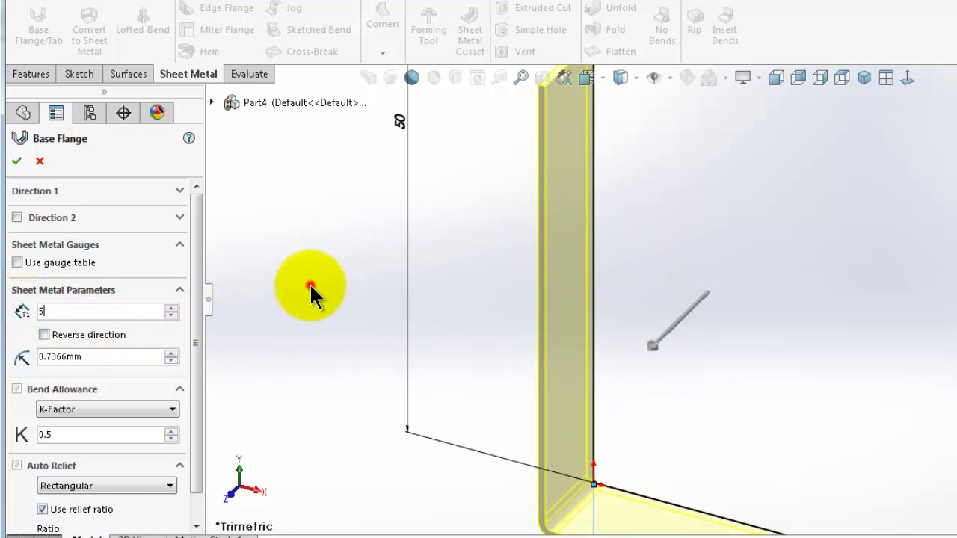
{"action": "left_click", "coordinate": [313, 290]}
{"action": "scroll", "coordinate": [636, 322], "scroll_direction": "up", "scroll_amount": 3}
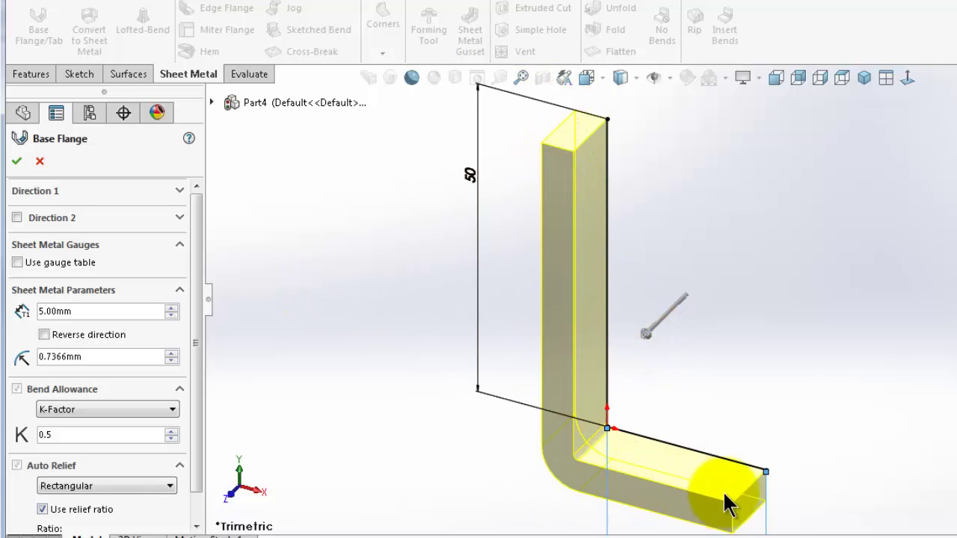
- Set the base flange's bend radius to 2 mm
{"action": "left_click", "coordinate": [110, 354]}
{"action": "left_click_drag", "start_coordinate": [78, 356], "coordinate": [33, 354]}
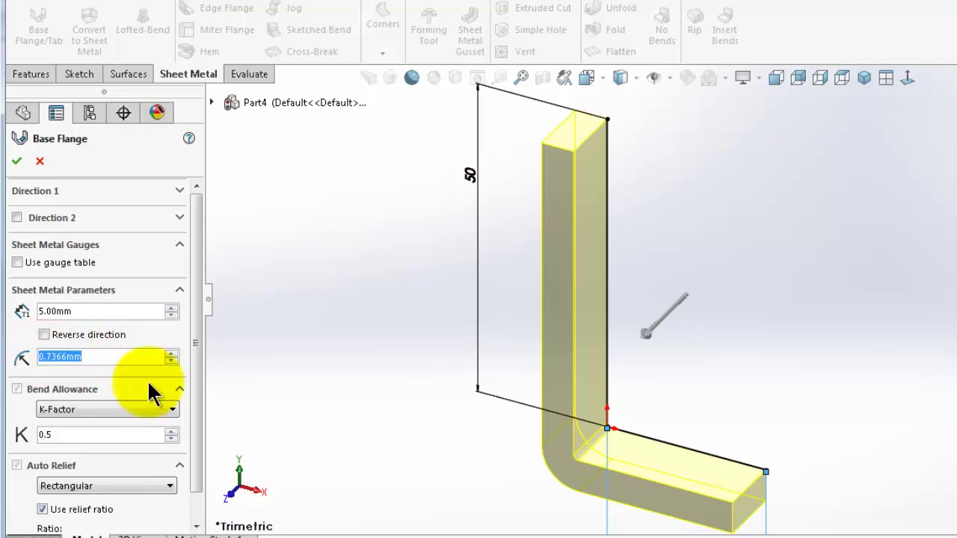
{"action": "scroll", "coordinate": [640, 445], "scroll_direction": "down", "scroll_amount": 5}
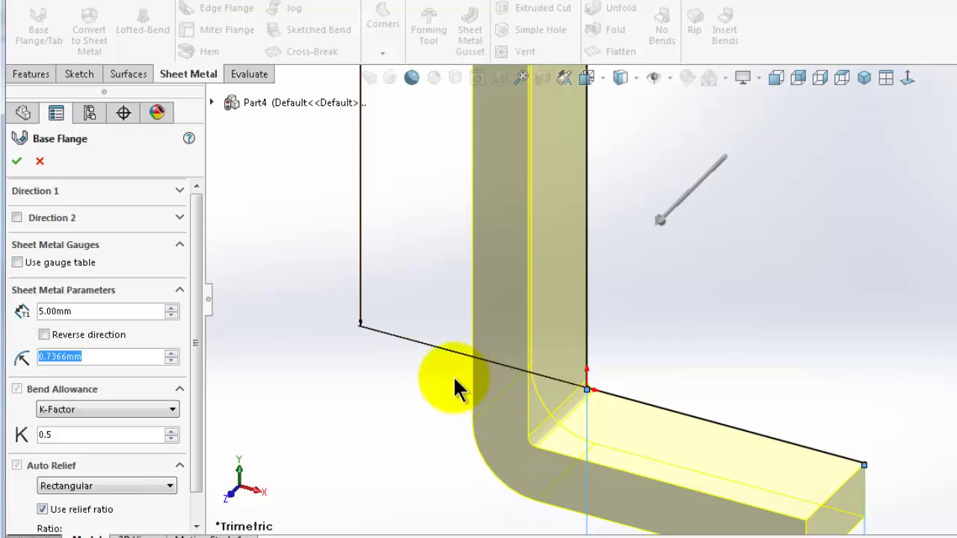
{"action": "scroll", "coordinate": [576, 403], "scroll_direction": "up", "scroll_amount": 2}
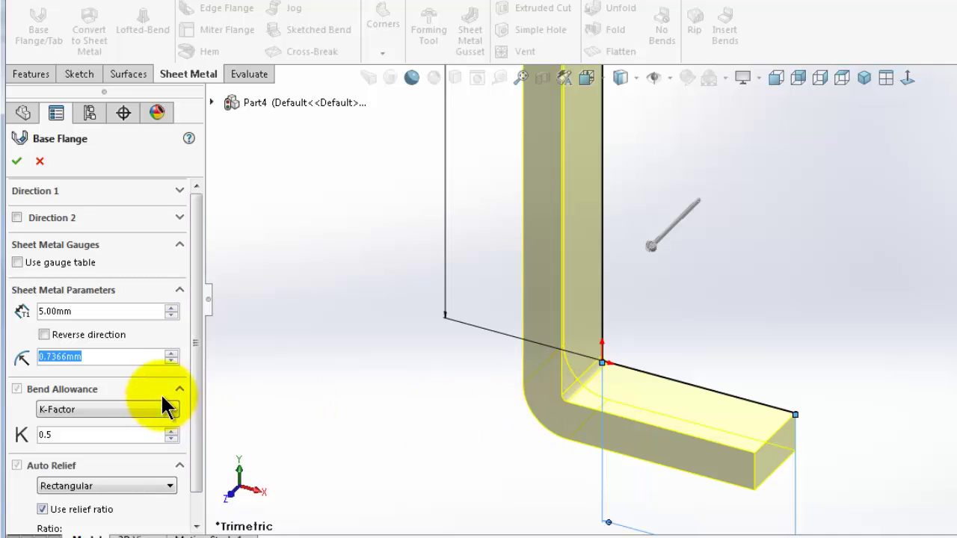
{"action": "left_click", "coordinate": [92, 357]}
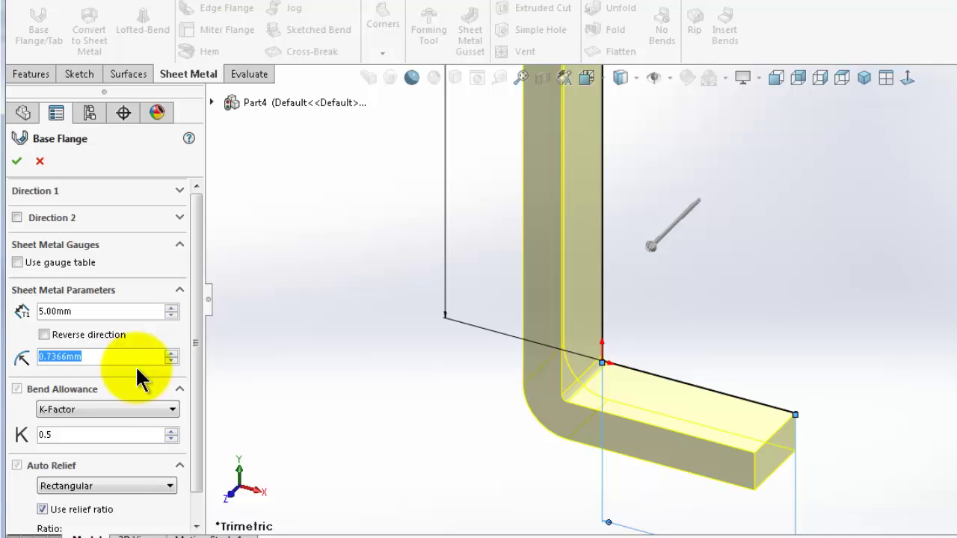
{"action": "type", "text": "2"}
{"action": "left_click", "coordinate": [398, 372]}
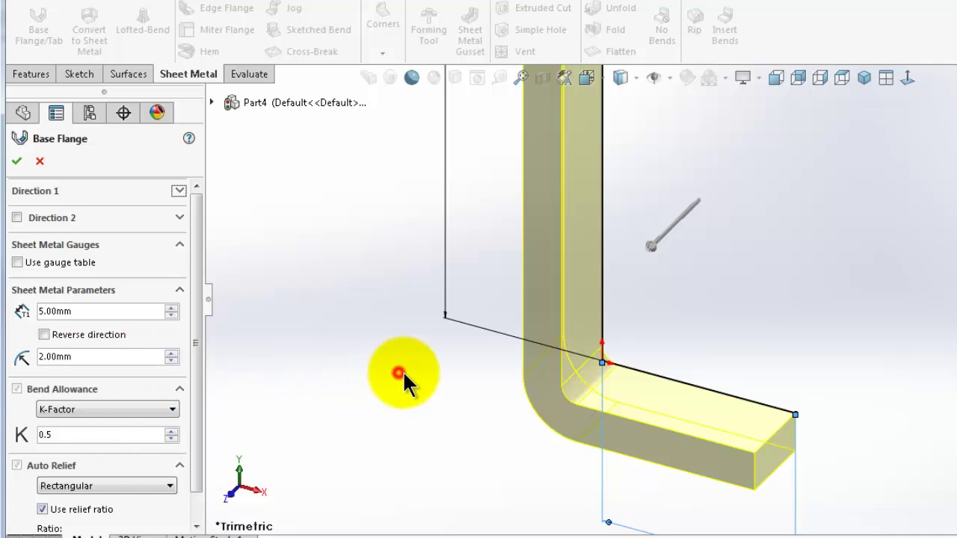
- Try extending the base flange 50 mm in a second direction
{"action": "scroll", "coordinate": [587, 391], "scroll_direction": "down", "scroll_amount": 4}
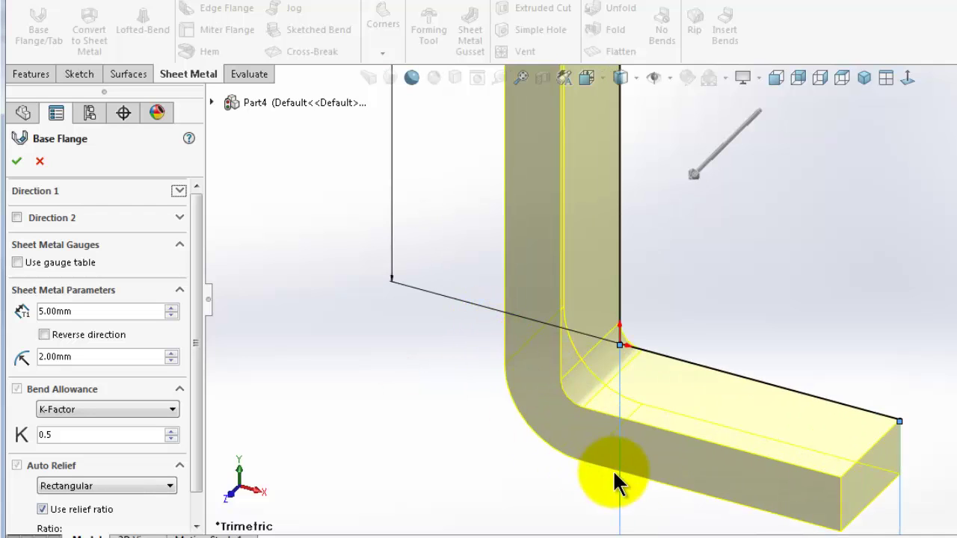
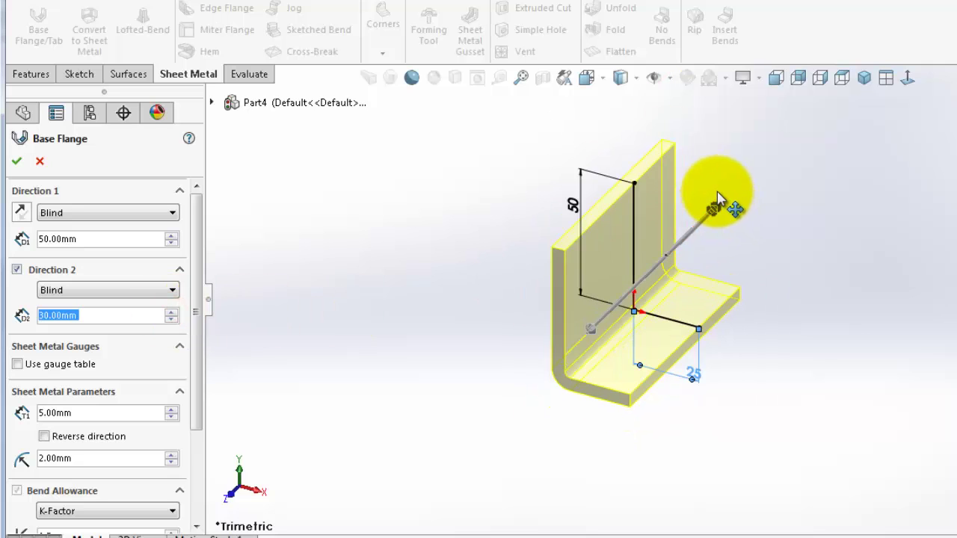
{"action": "left_click", "coordinate": [171, 311]}
{"action": "left_click", "coordinate": [171, 311]}
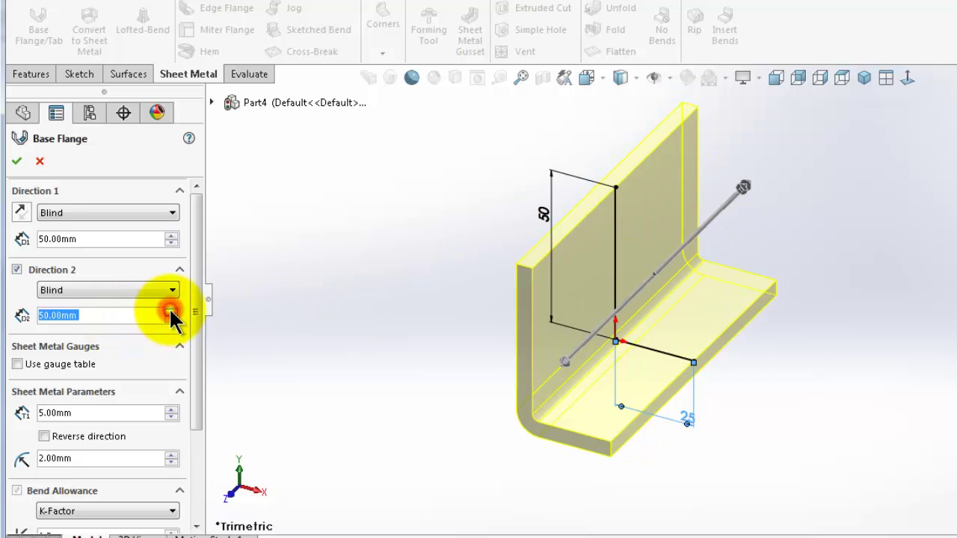
{"action": "left_click", "coordinate": [17, 270]}
- Set the base flange's Direction 1 end condition to Mid Plane
{"action": "left_click", "coordinate": [81, 212]}
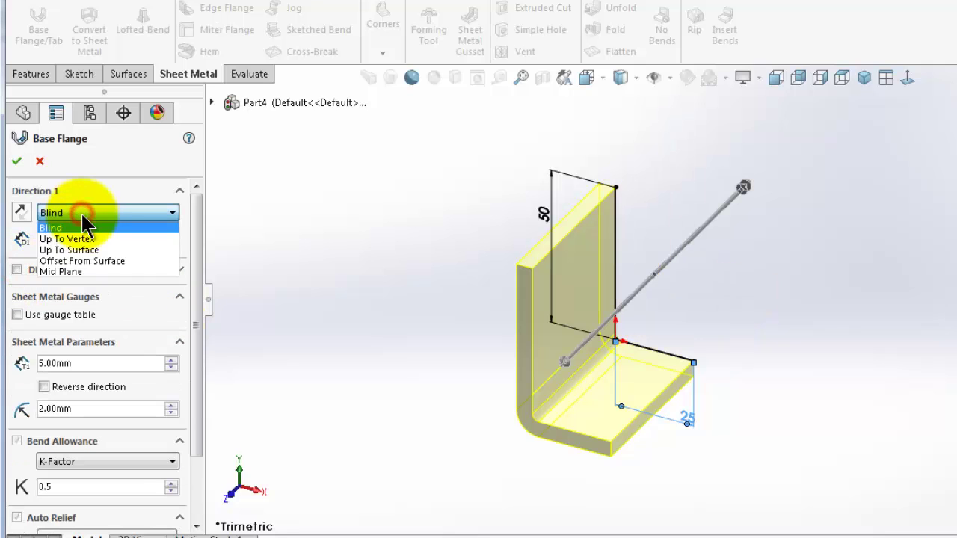
{"action": "left_click", "coordinate": [81, 272]}
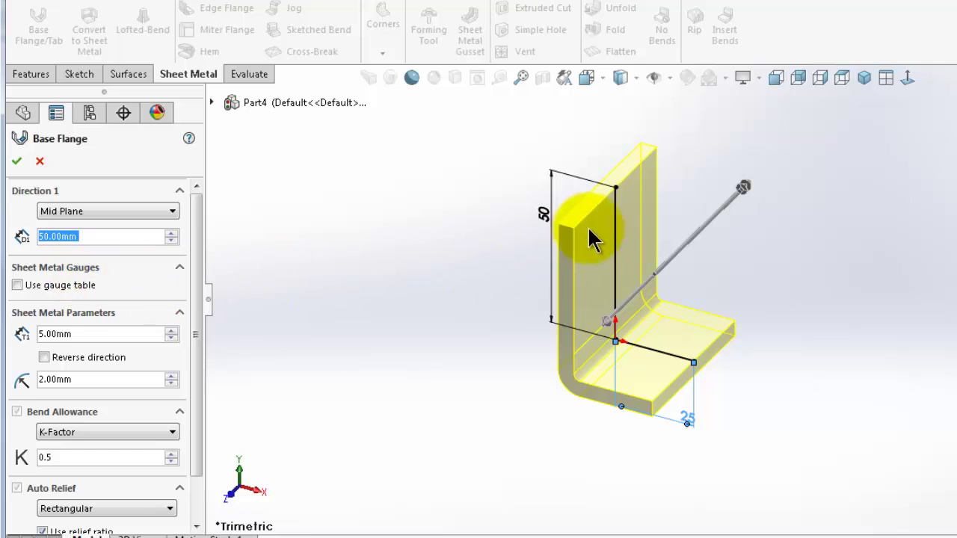
{"action": "scroll", "coordinate": [705, 306], "scroll_direction": "down", "scroll_amount": 3}
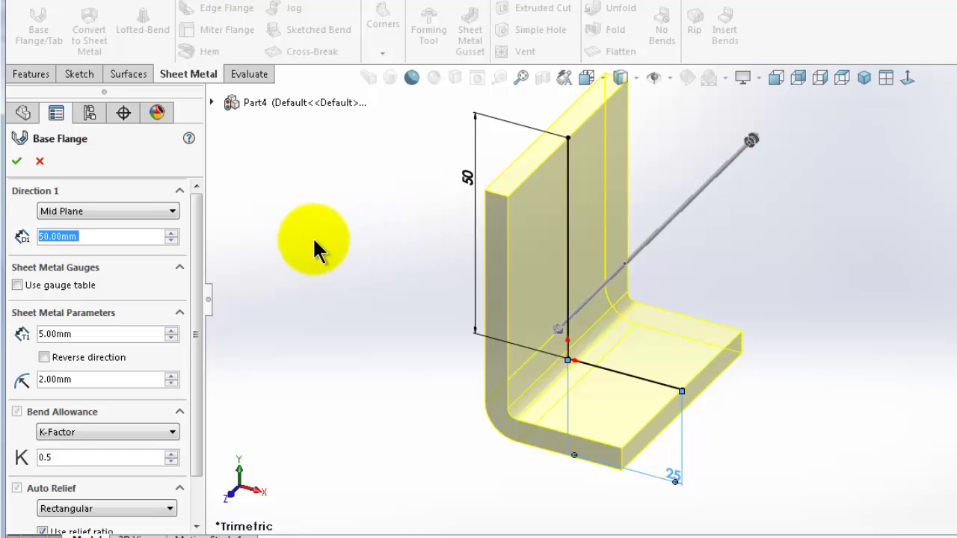
{"action": "scroll", "coordinate": [626, 378], "scroll_direction": "down", "scroll_amount": 2}
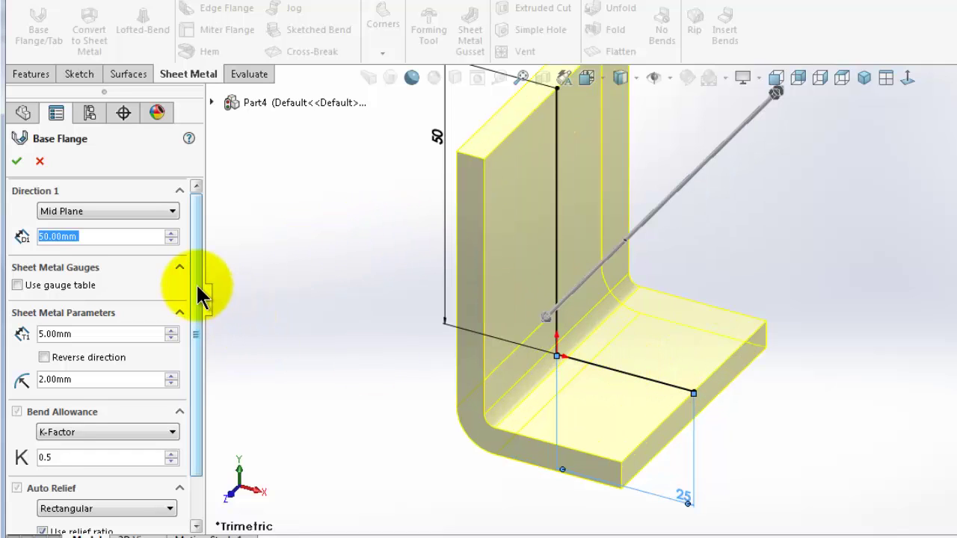
- Try reversing the thickness direction so the material lies on the inner side of the L sketch
{"action": "left_click_drag", "start_coordinate": [196, 284], "coordinate": [197, 329]}
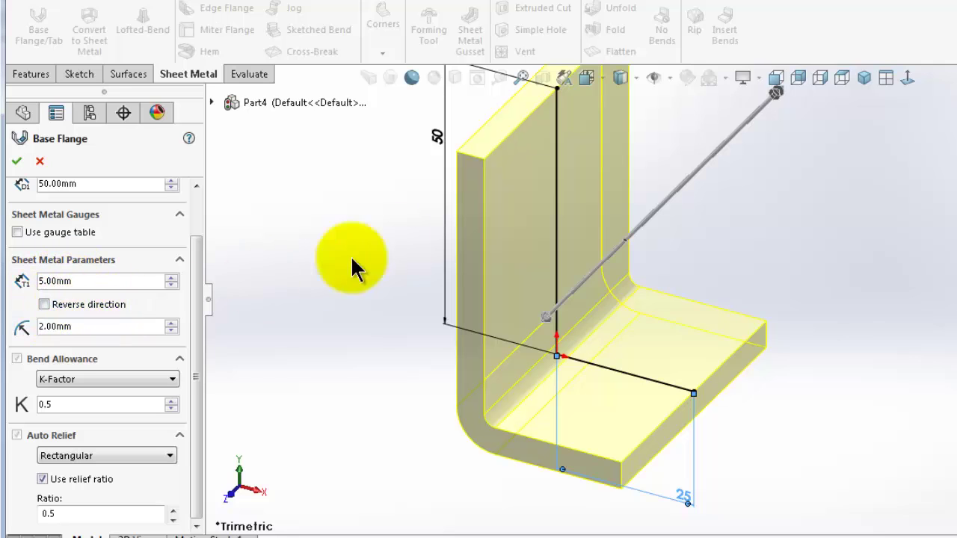
{"action": "scroll", "coordinate": [625, 192], "scroll_direction": "up", "scroll_amount": 2}
{"action": "scroll", "coordinate": [595, 169], "scroll_direction": "down", "scroll_amount": 2}
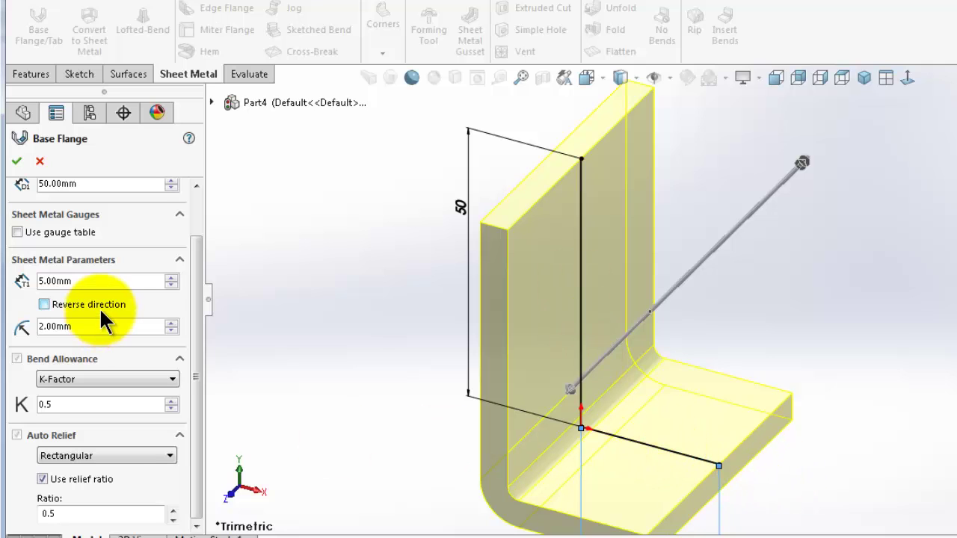
{"action": "left_click", "coordinate": [45, 303]}
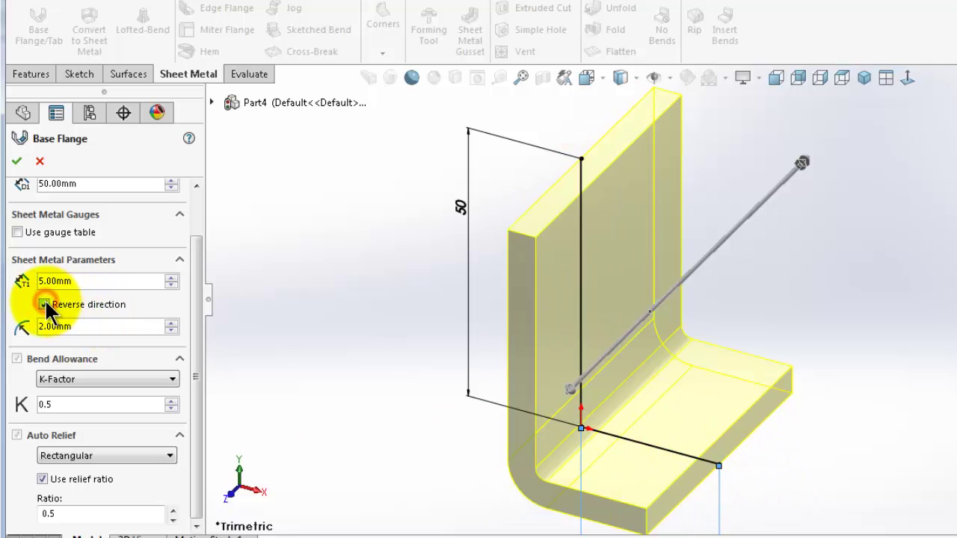
{"action": "middle_click_drag", "start_coordinate": [711, 353], "coordinate": [746, 275]}
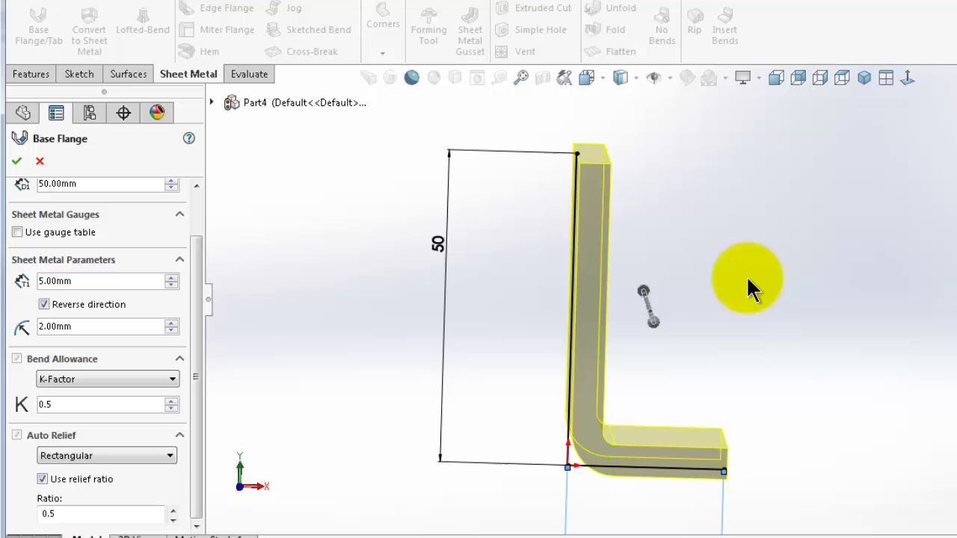
{"action": "left_click", "coordinate": [83, 305]}
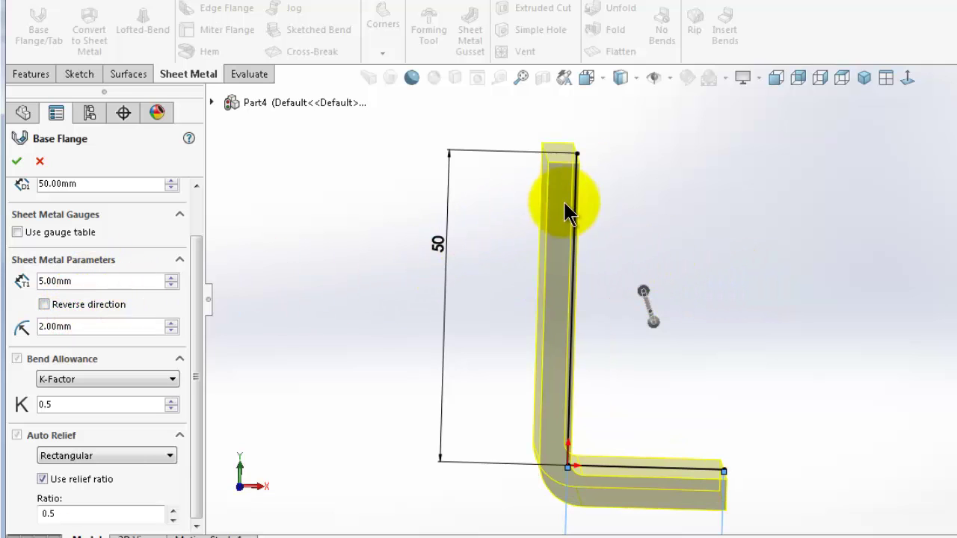
- Check the flange preview from an angled view and accept the base flange
{"action": "middle_click_drag", "start_coordinate": [513, 316], "coordinate": [815, 255]}
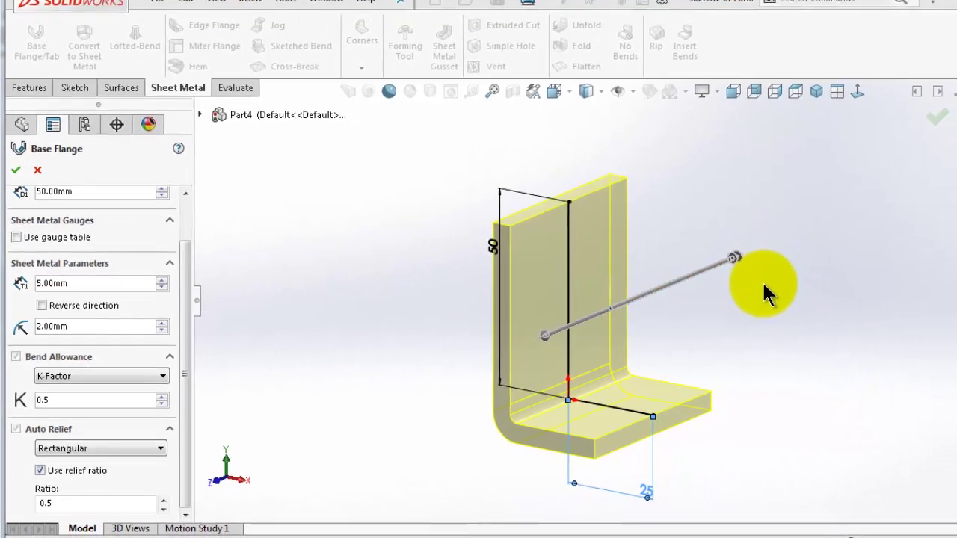
{"action": "middle_click_drag", "start_coordinate": [763, 285], "coordinate": [905, 127]}
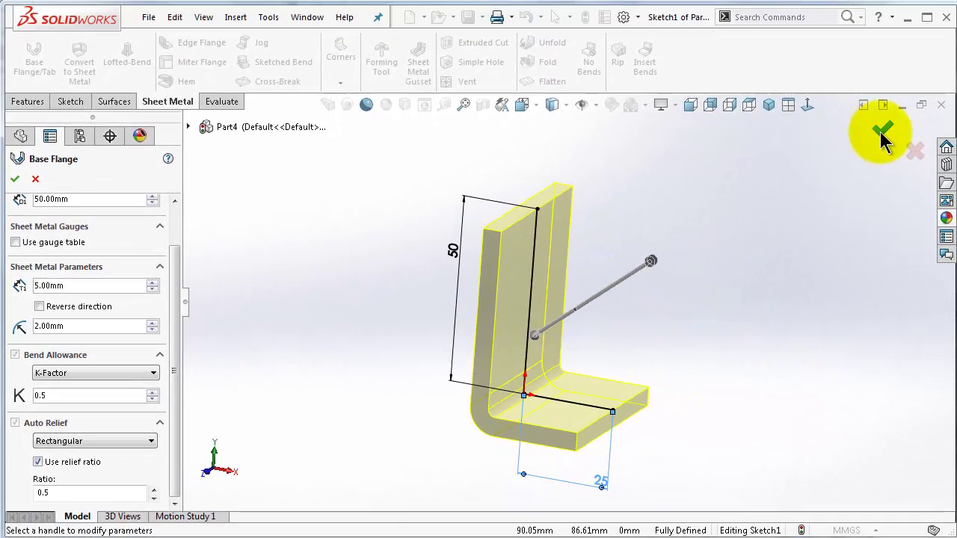
{"action": "left_click", "coordinate": [882, 137]}
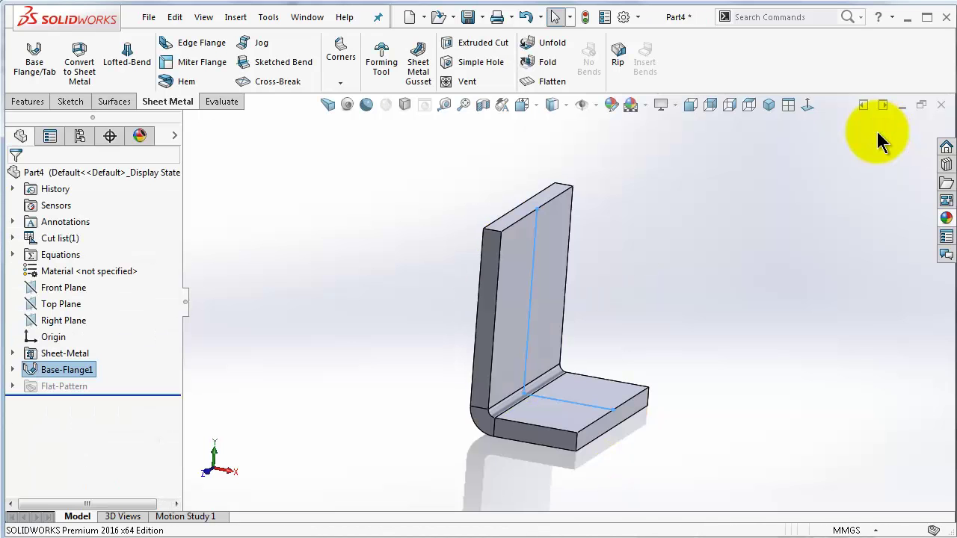
{"action": "mouse_move", "coordinate": [635, 321]}
{"action": "middle_mouse_down"}
{"action": "mouse_move", "coordinate": [520, 324]}
{"action": "mouse_move", "coordinate": [633, 314]}
{"action": "middle_mouse_up"}
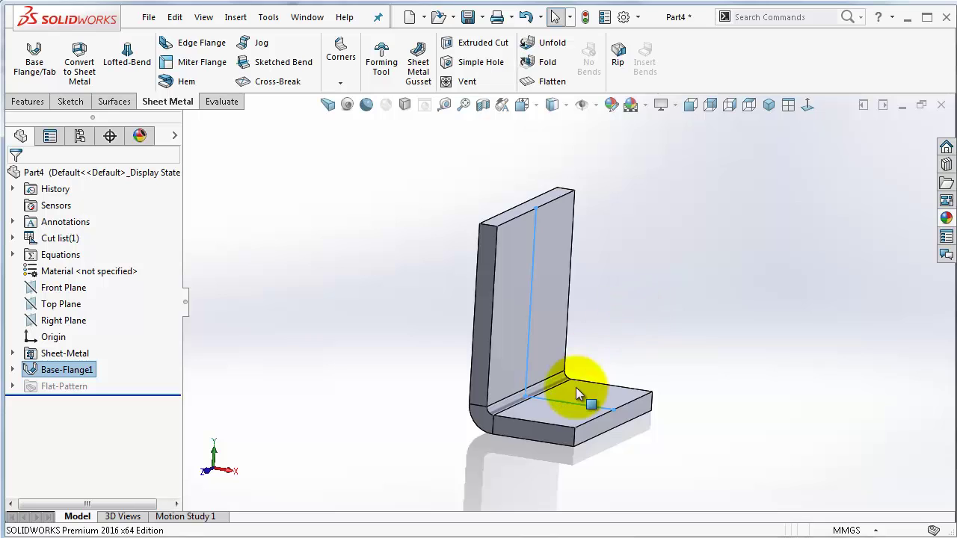
- Switch to the WordPad outline, highlight the "Base flange" and "Sheet metal tree" topics, and return to SOLIDWORKS
{"action": "key", "text": "alt+Tab"}
{"action": "left_click_drag", "start_coordinate": [322, 314], "coordinate": [474, 316]}
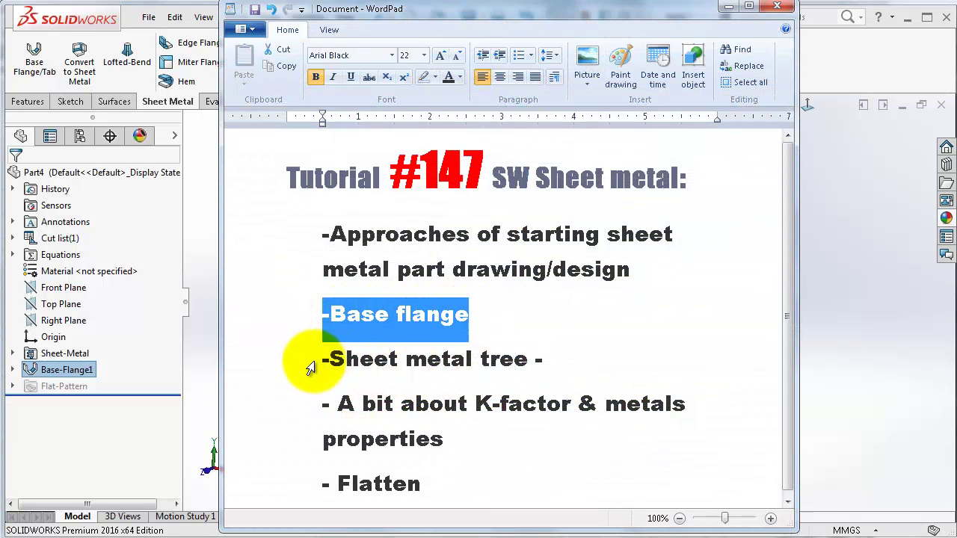
{"action": "left_click_drag", "start_coordinate": [322, 359], "coordinate": [524, 370]}
{"action": "left_click", "coordinate": [200, 341]}
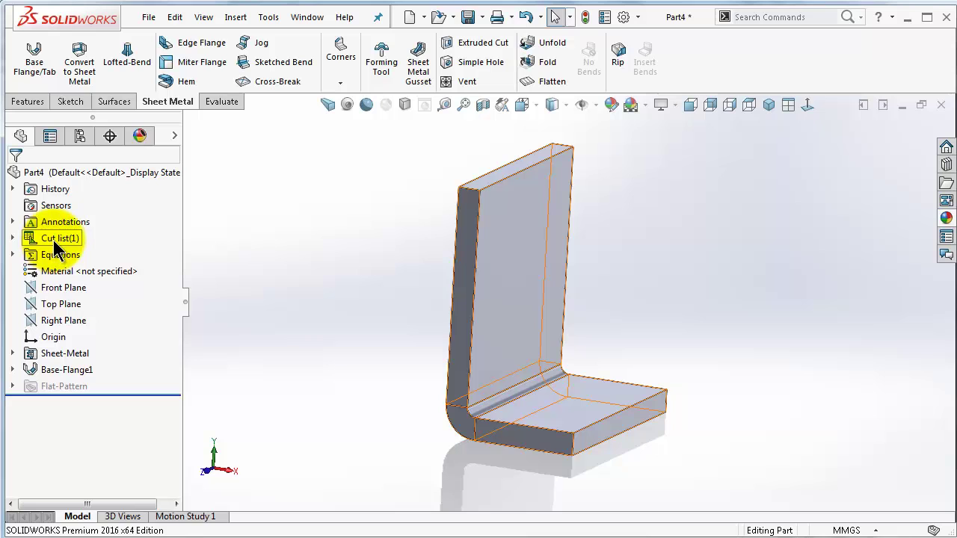
- Examine the cut list's contents and the Sheet-Metal folder in the feature tree
{"action": "left_click", "coordinate": [11, 238]}
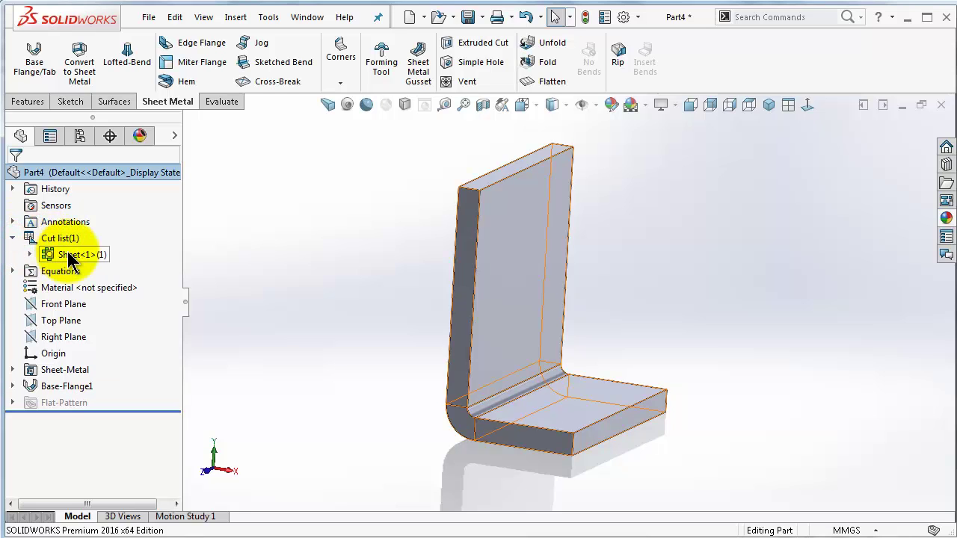
{"action": "left_click", "coordinate": [63, 372]}
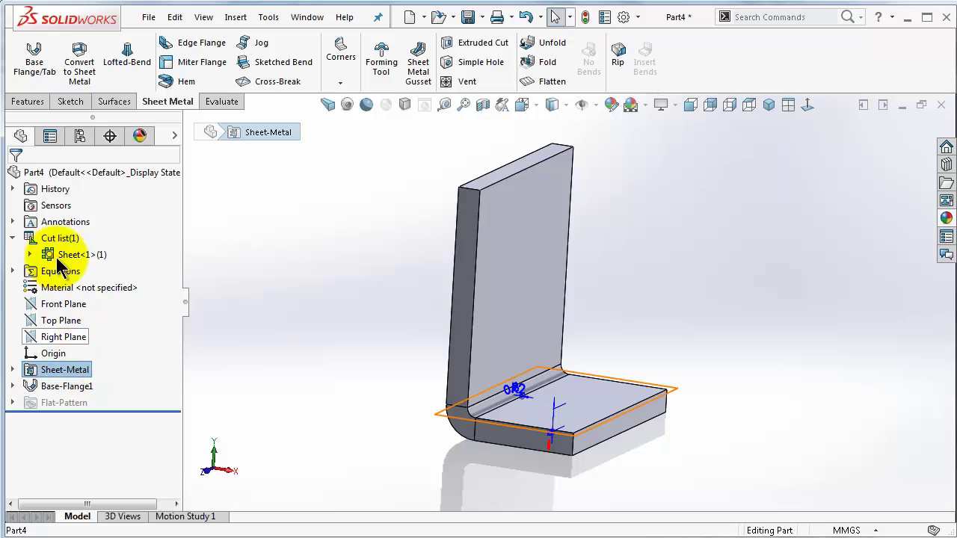
{"action": "left_click", "coordinate": [12, 237]}
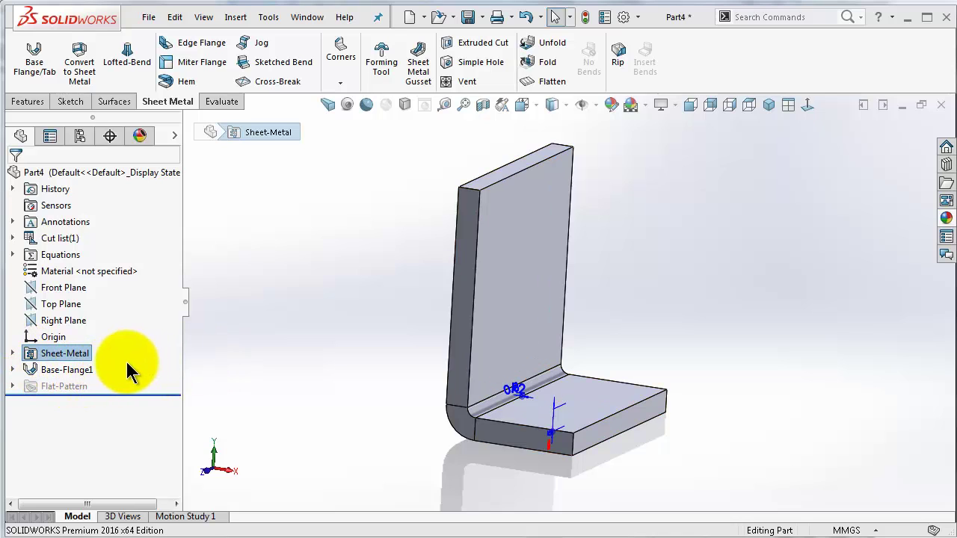
- Edit the base flange to a mid-plane depth of 70 mm, leaving the default sheet metal parameters not overridden
{"action": "left_click", "coordinate": [79, 374]}
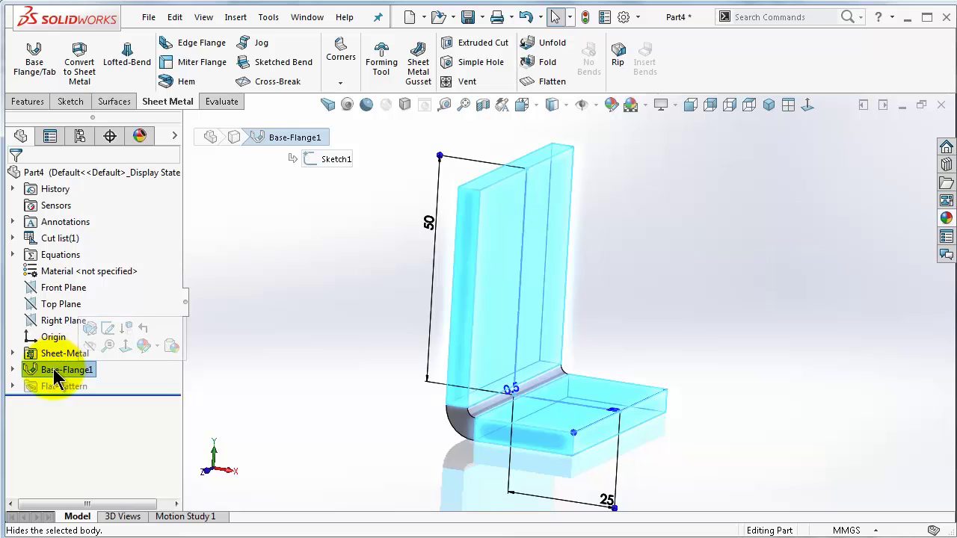
{"action": "left_click", "coordinate": [89, 330]}
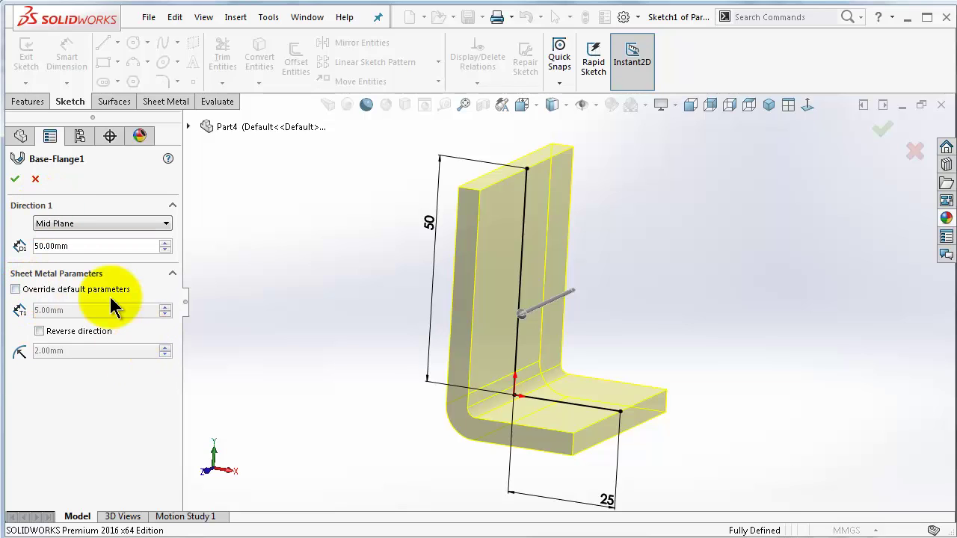
{"action": "left_click", "coordinate": [163, 243]}
{"action": "left_click", "coordinate": [163, 243]}
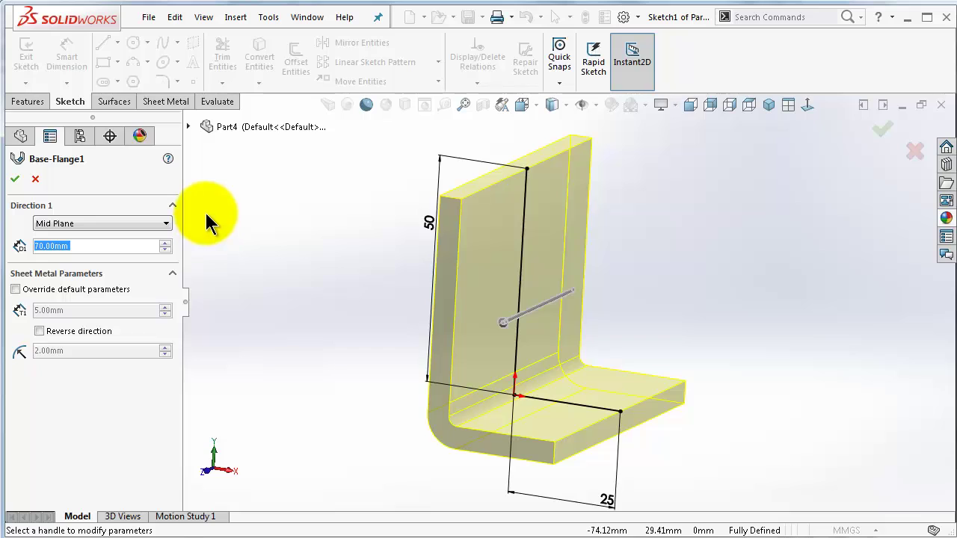
{"action": "left_click", "coordinate": [14, 180]}
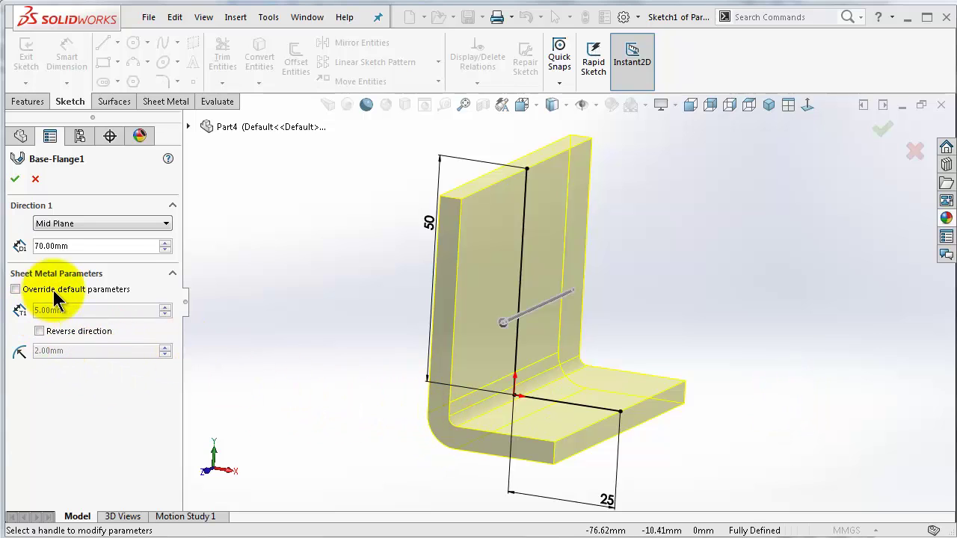
{"action": "left_click", "coordinate": [15, 289]}
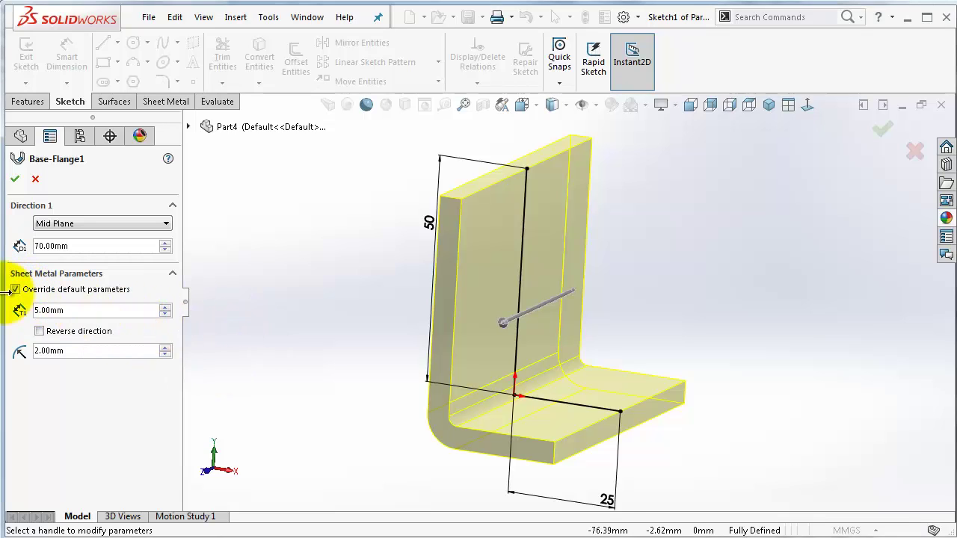
{"action": "left_click", "coordinate": [16, 289]}
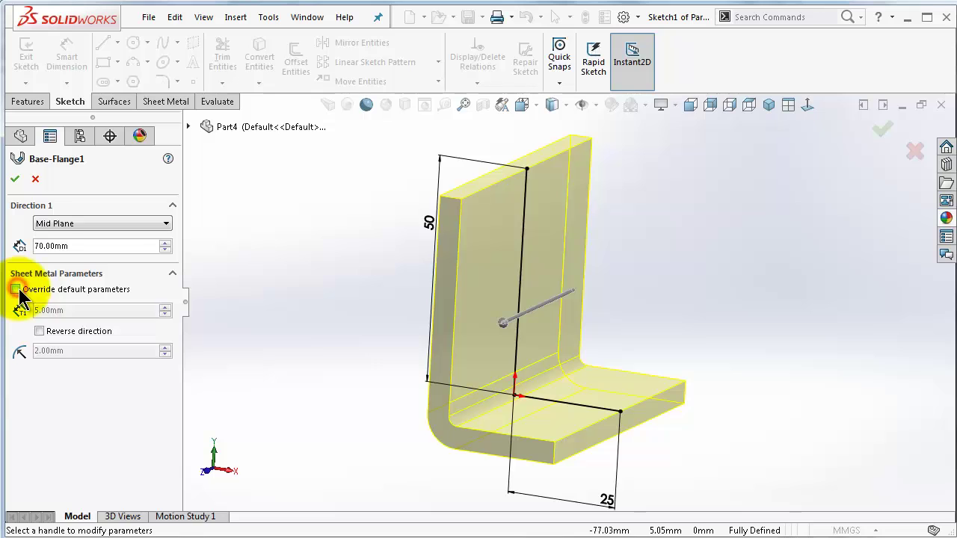
{"action": "left_click", "coordinate": [15, 179]}
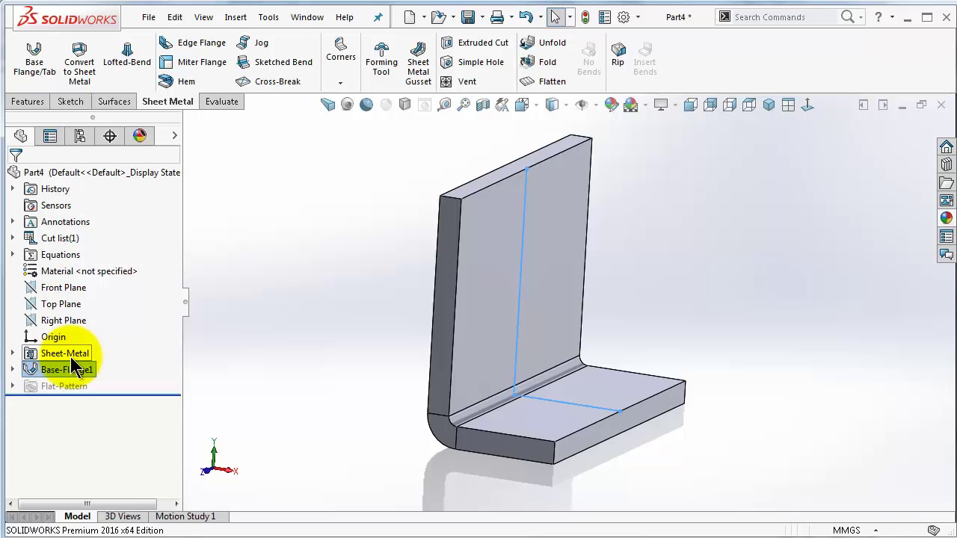
- Open the Sheet-Metal feature's definition, examine its bend parameters and K-factor alongside the WordPad outline, and close it
{"action": "left_click", "coordinate": [71, 353]}
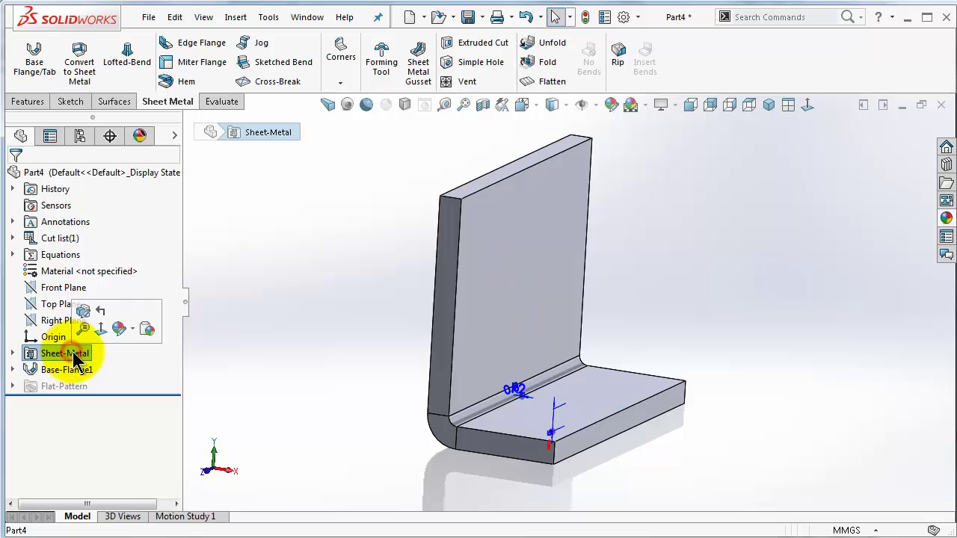
{"action": "left_click", "coordinate": [84, 313]}
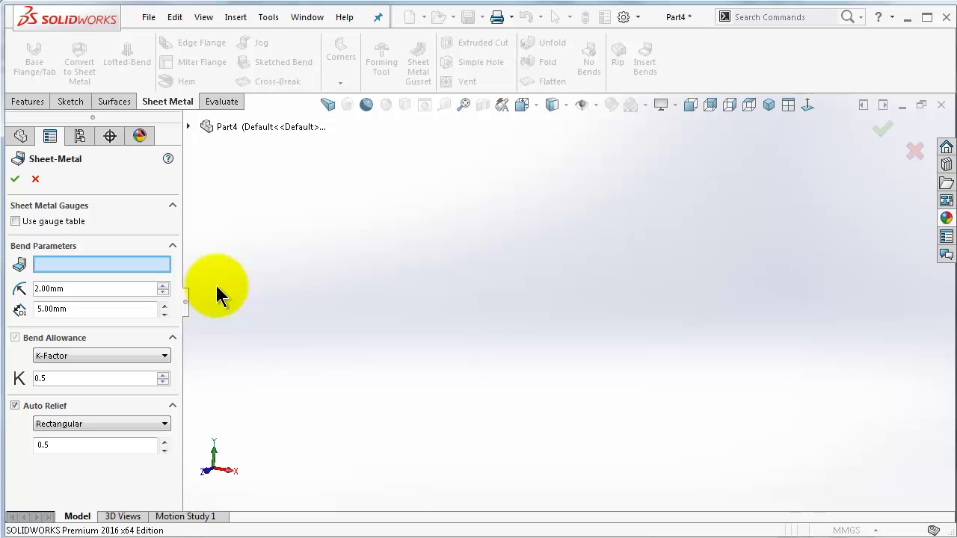
{"action": "key", "text": "alt+Tab"}
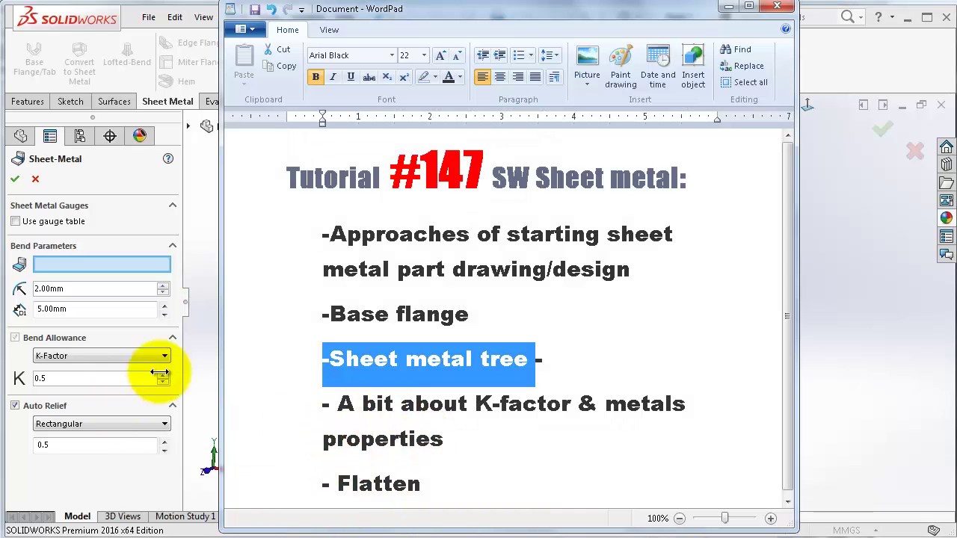
{"action": "left_click", "coordinate": [206, 370]}
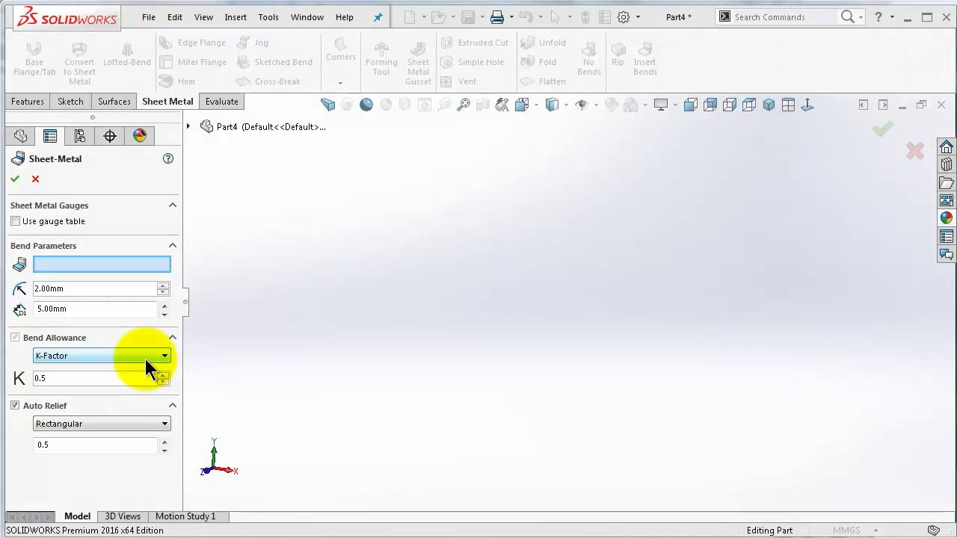
{"action": "double_click", "coordinate": [52, 377]}
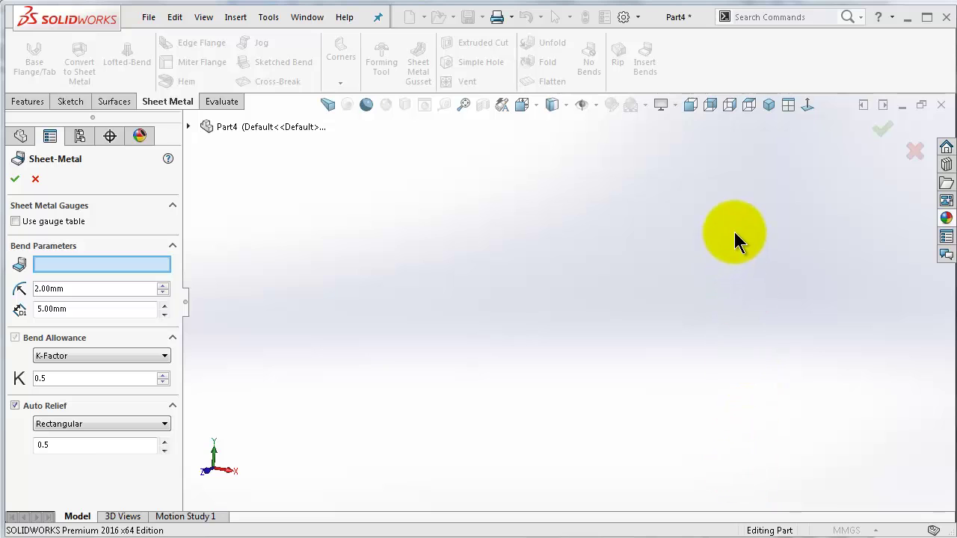
{"action": "left_click", "coordinate": [881, 130]}
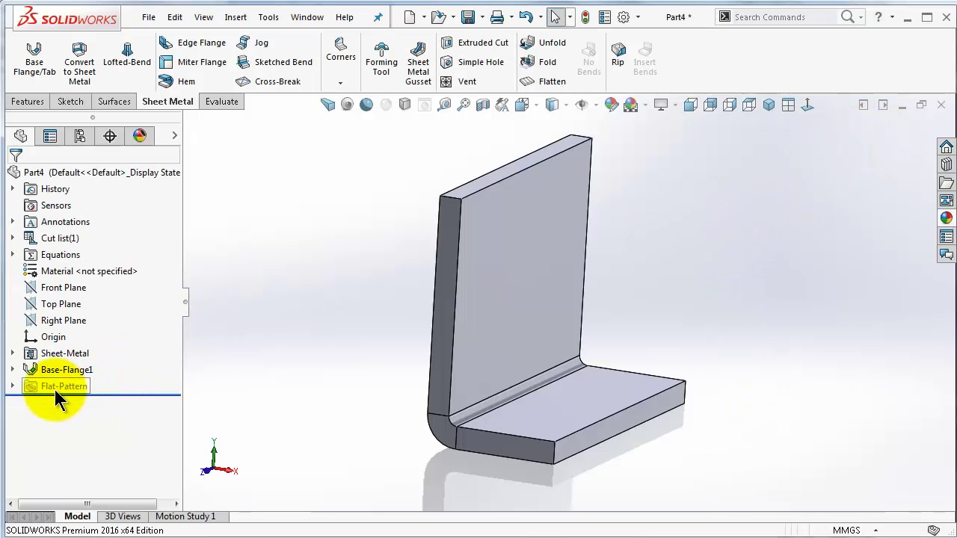
- Expand the Flat-Pattern folder and unsuppress the flat pattern inside it to flatten the L-shaped part
{"action": "left_click", "coordinate": [12, 387]}
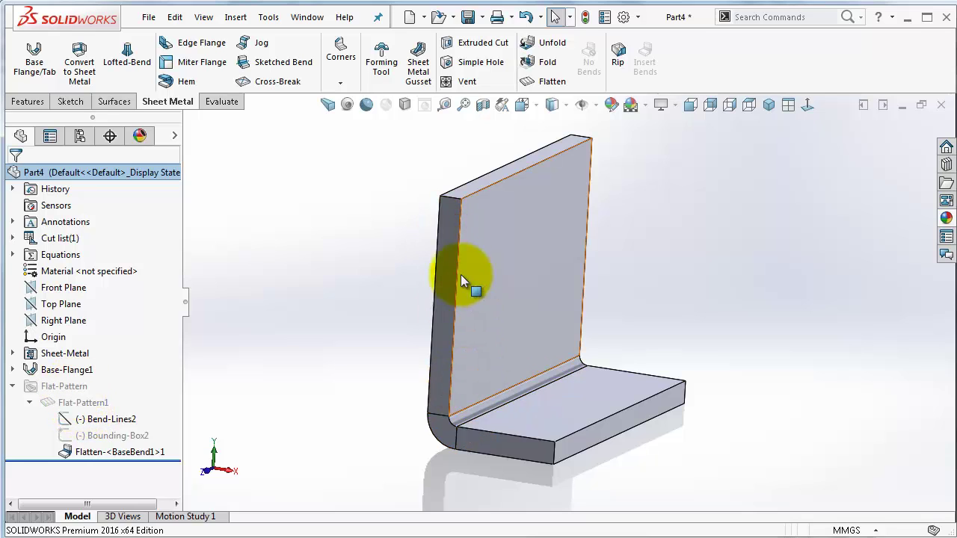
{"action": "left_click", "coordinate": [71, 389]}
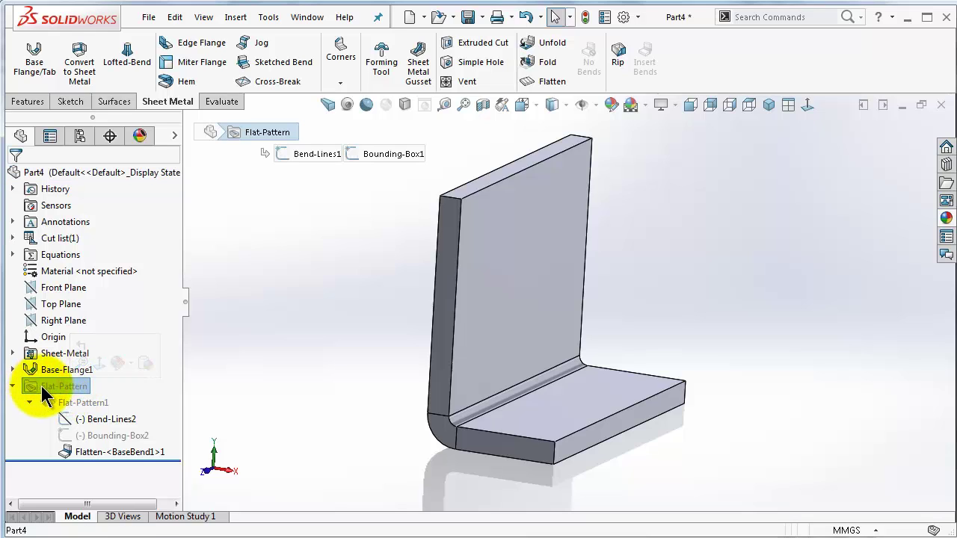
{"action": "left_click", "coordinate": [77, 407]}
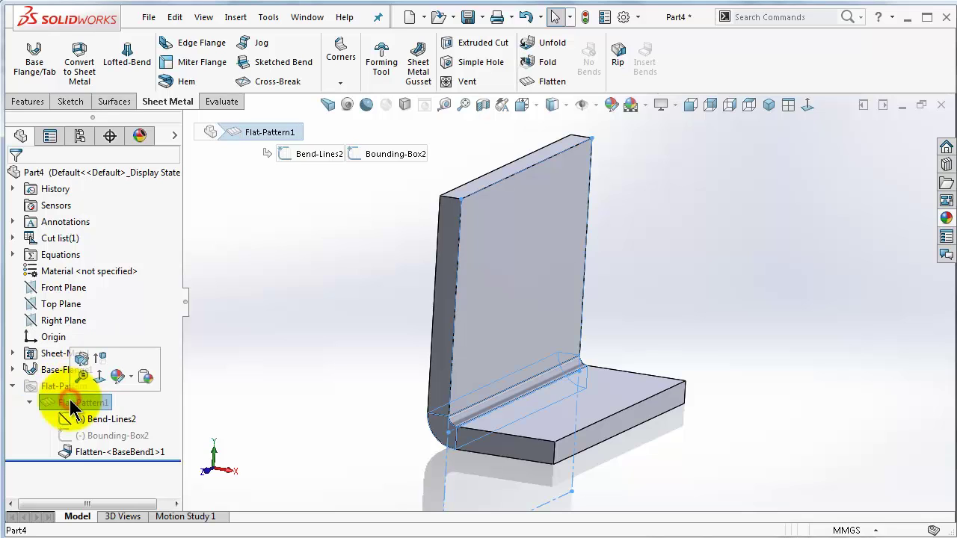
{"action": "left_click", "coordinate": [100, 359]}
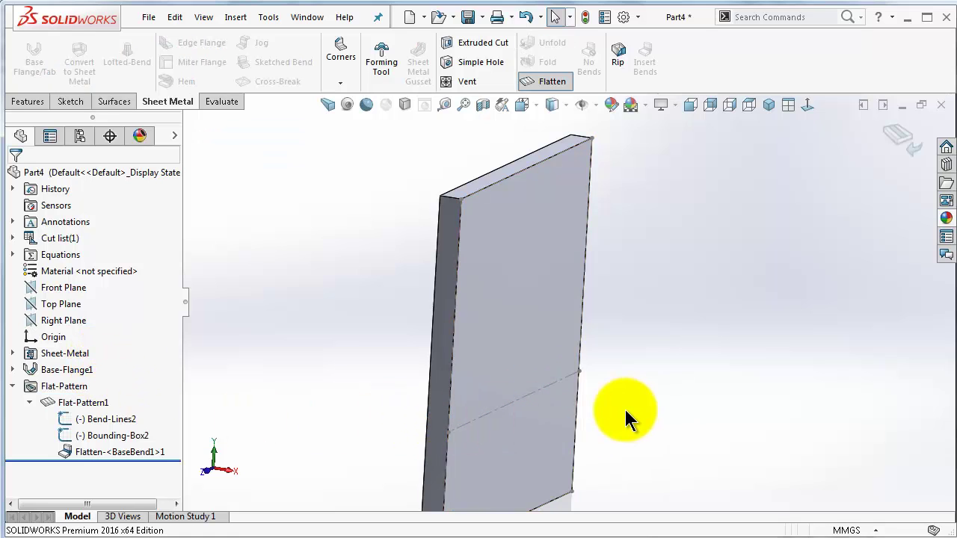
{"action": "scroll", "coordinate": [605, 398], "scroll_direction": "up", "scroll_amount": 4}
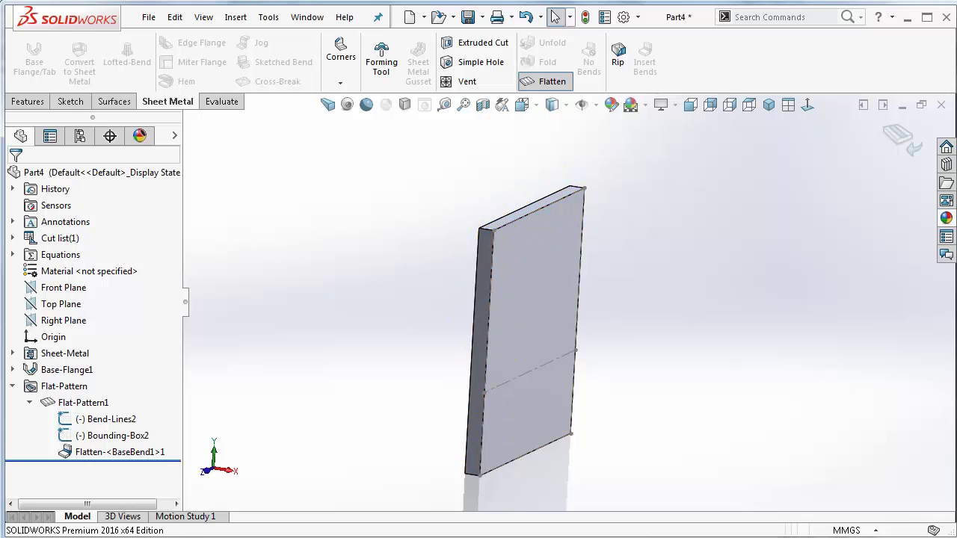
- Switch to WordPad to check the tutorial outline, return to SOLIDWORKS, and exit the part's flattened state
{"action": "key", "text": "alt+Tab"}
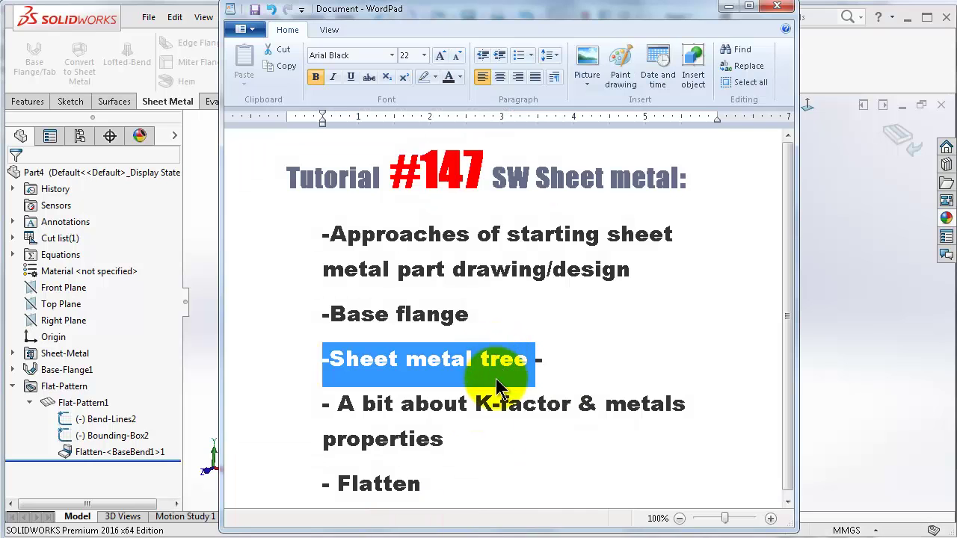
{"action": "left_click", "coordinate": [729, 8]}
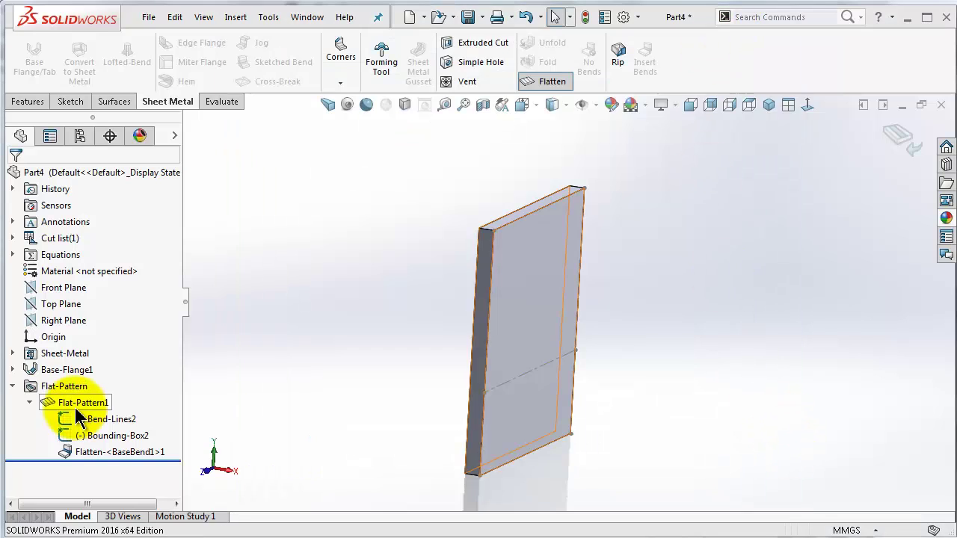
{"action": "left_click", "coordinate": [899, 139]}
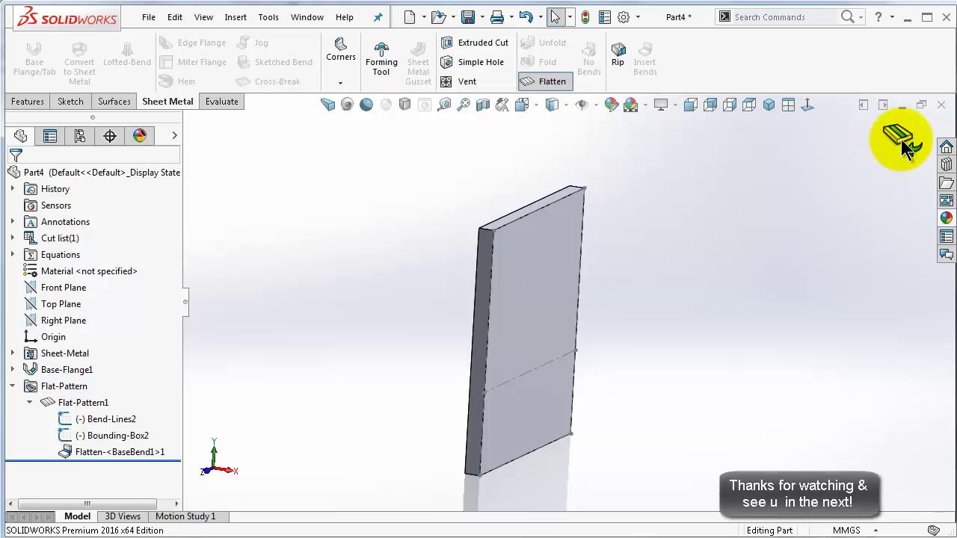